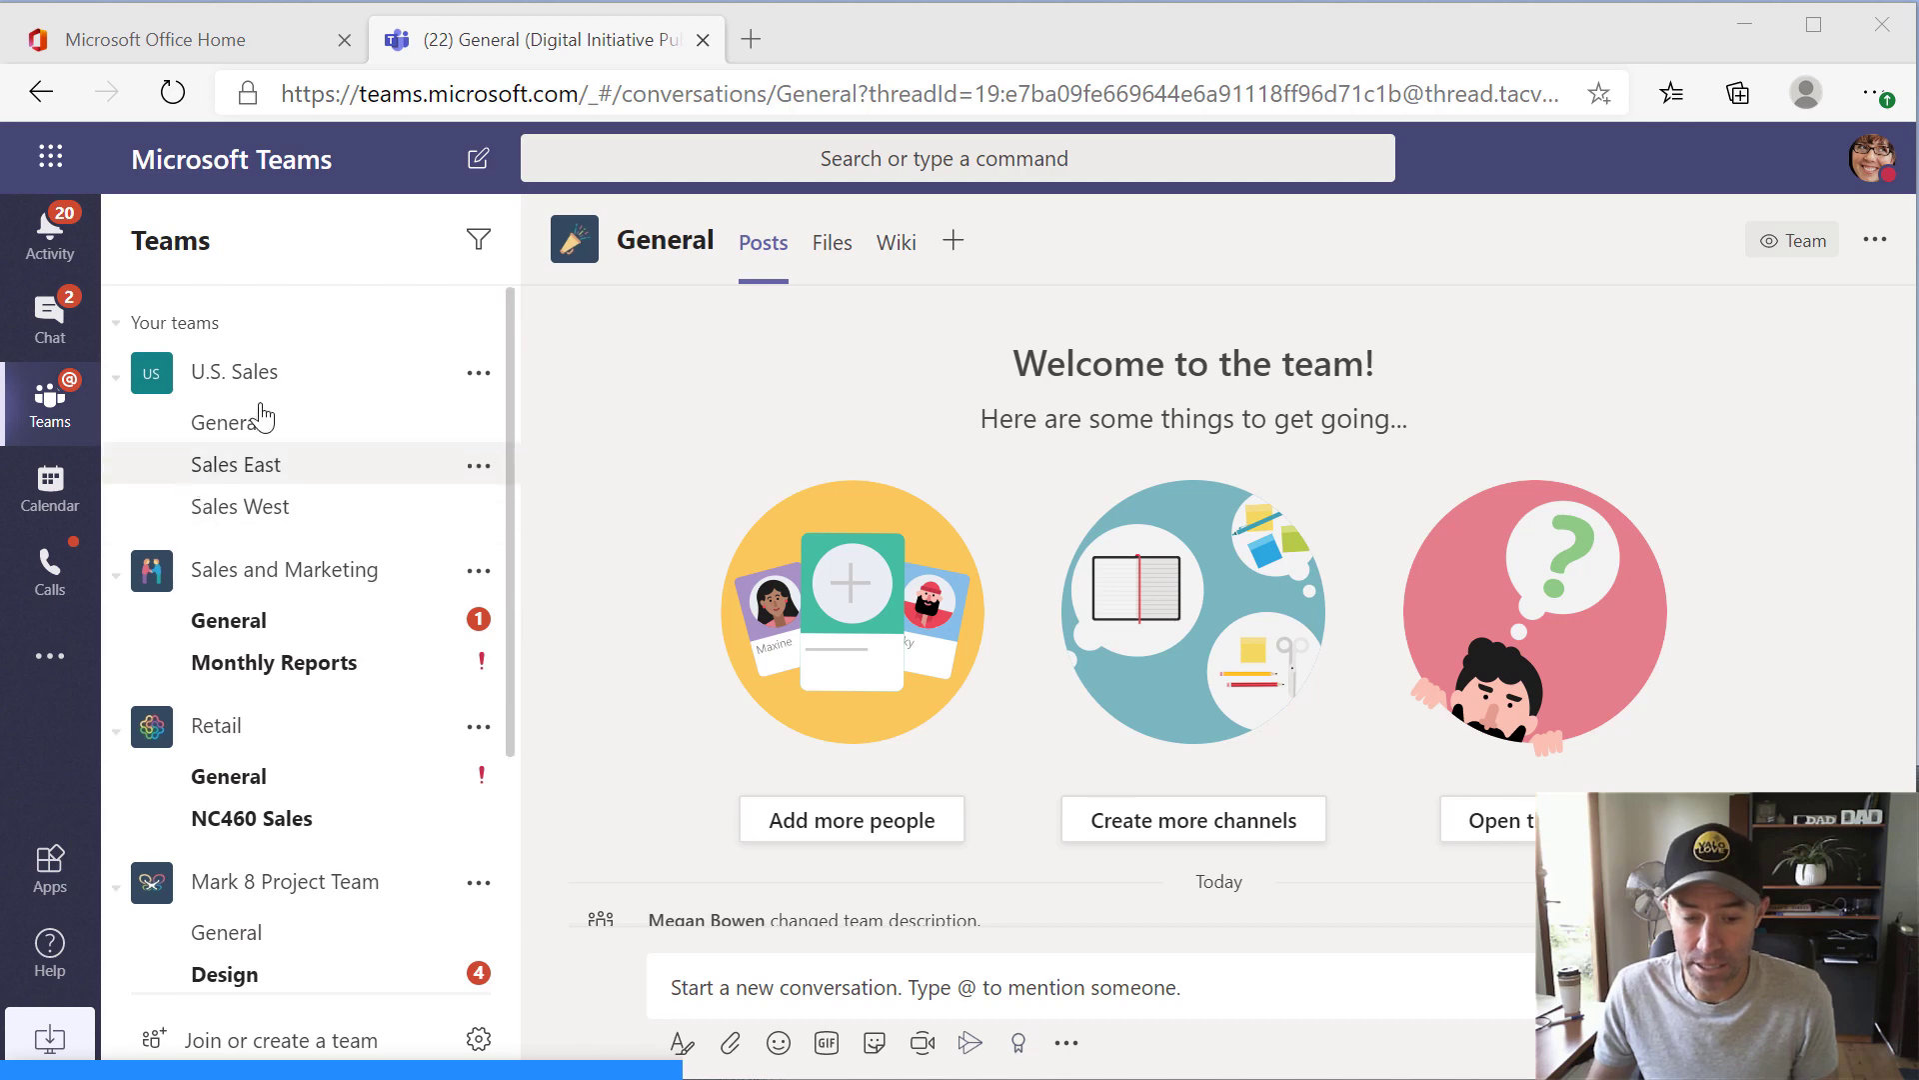
Search the available apps for "communit", add the Communities app, and dismiss the read receipts notice.
{"action": "left_click_drag", "start_coordinate": [508, 332], "coordinate": [531, 458]}
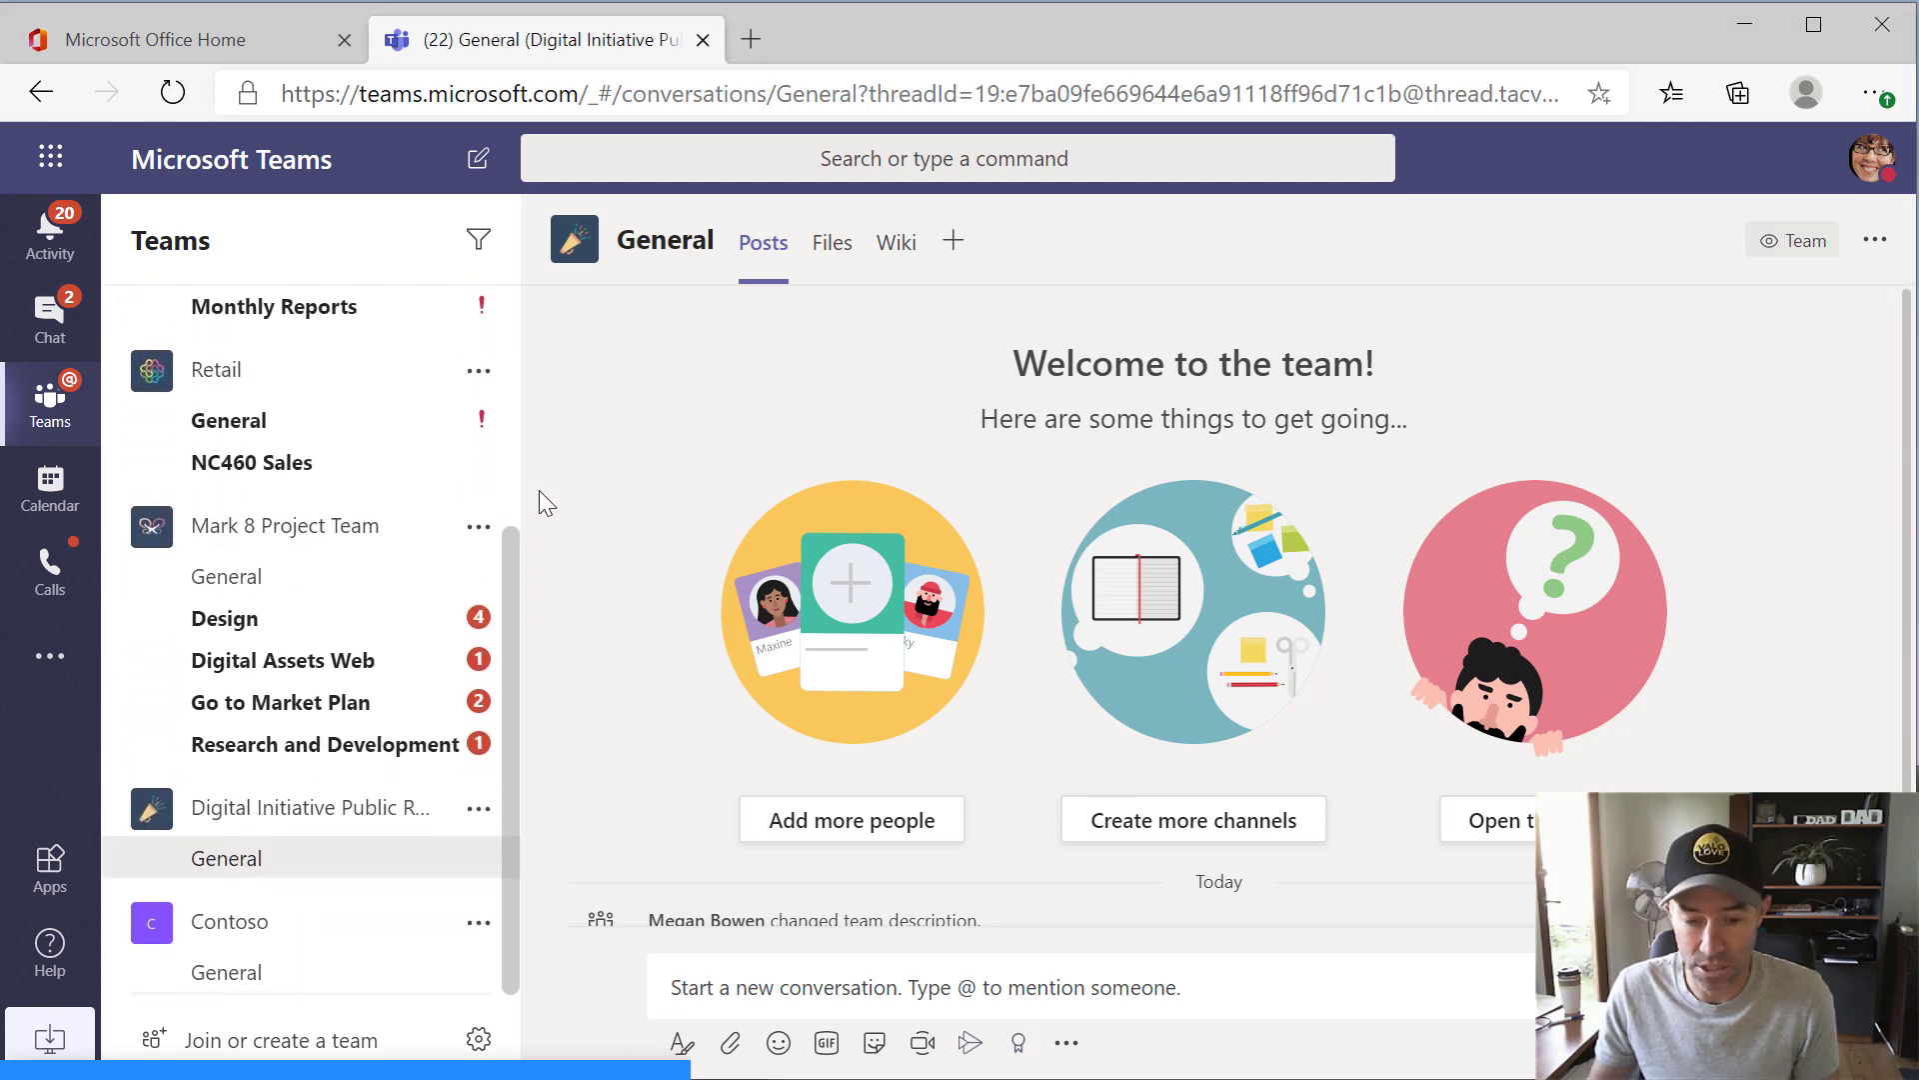
{"action": "scroll", "coordinate": [321, 291], "scroll_direction": "up", "scroll_amount": 5}
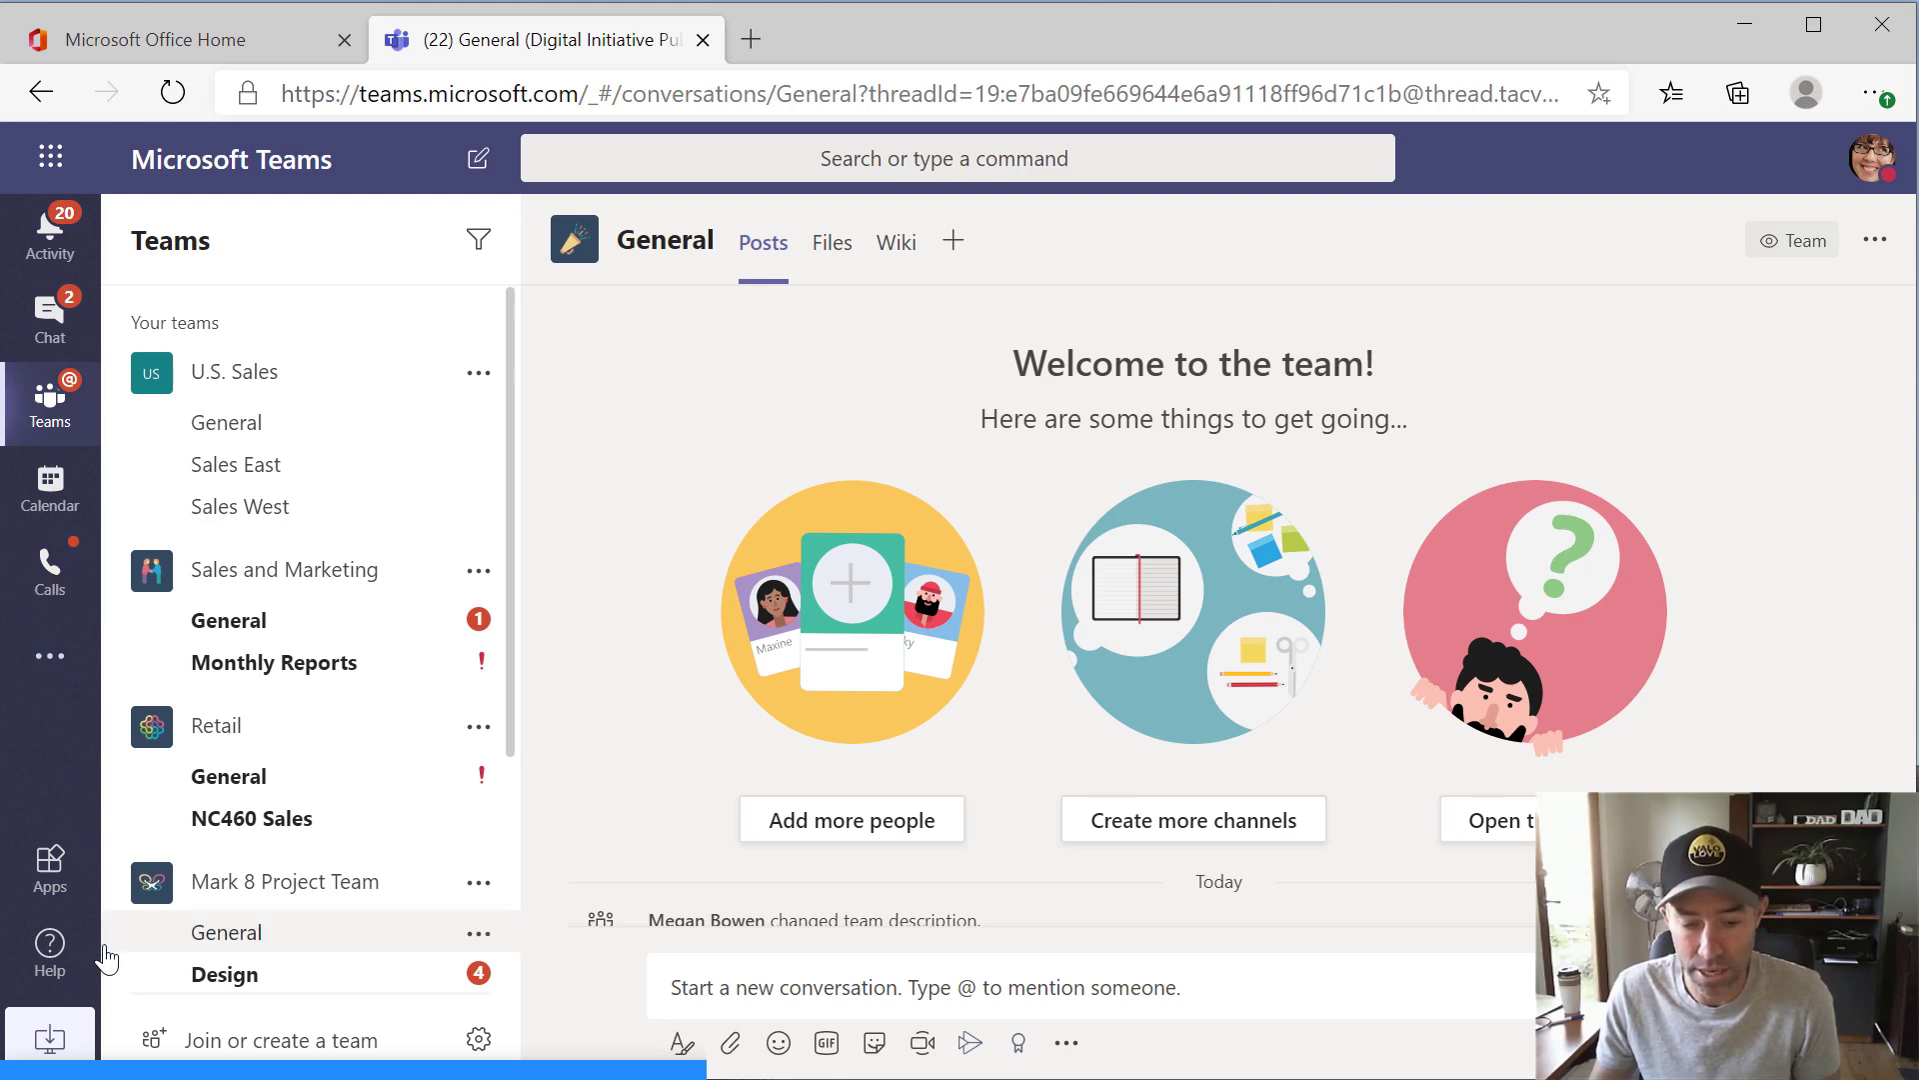
{"action": "left_click", "coordinate": [49, 659]}
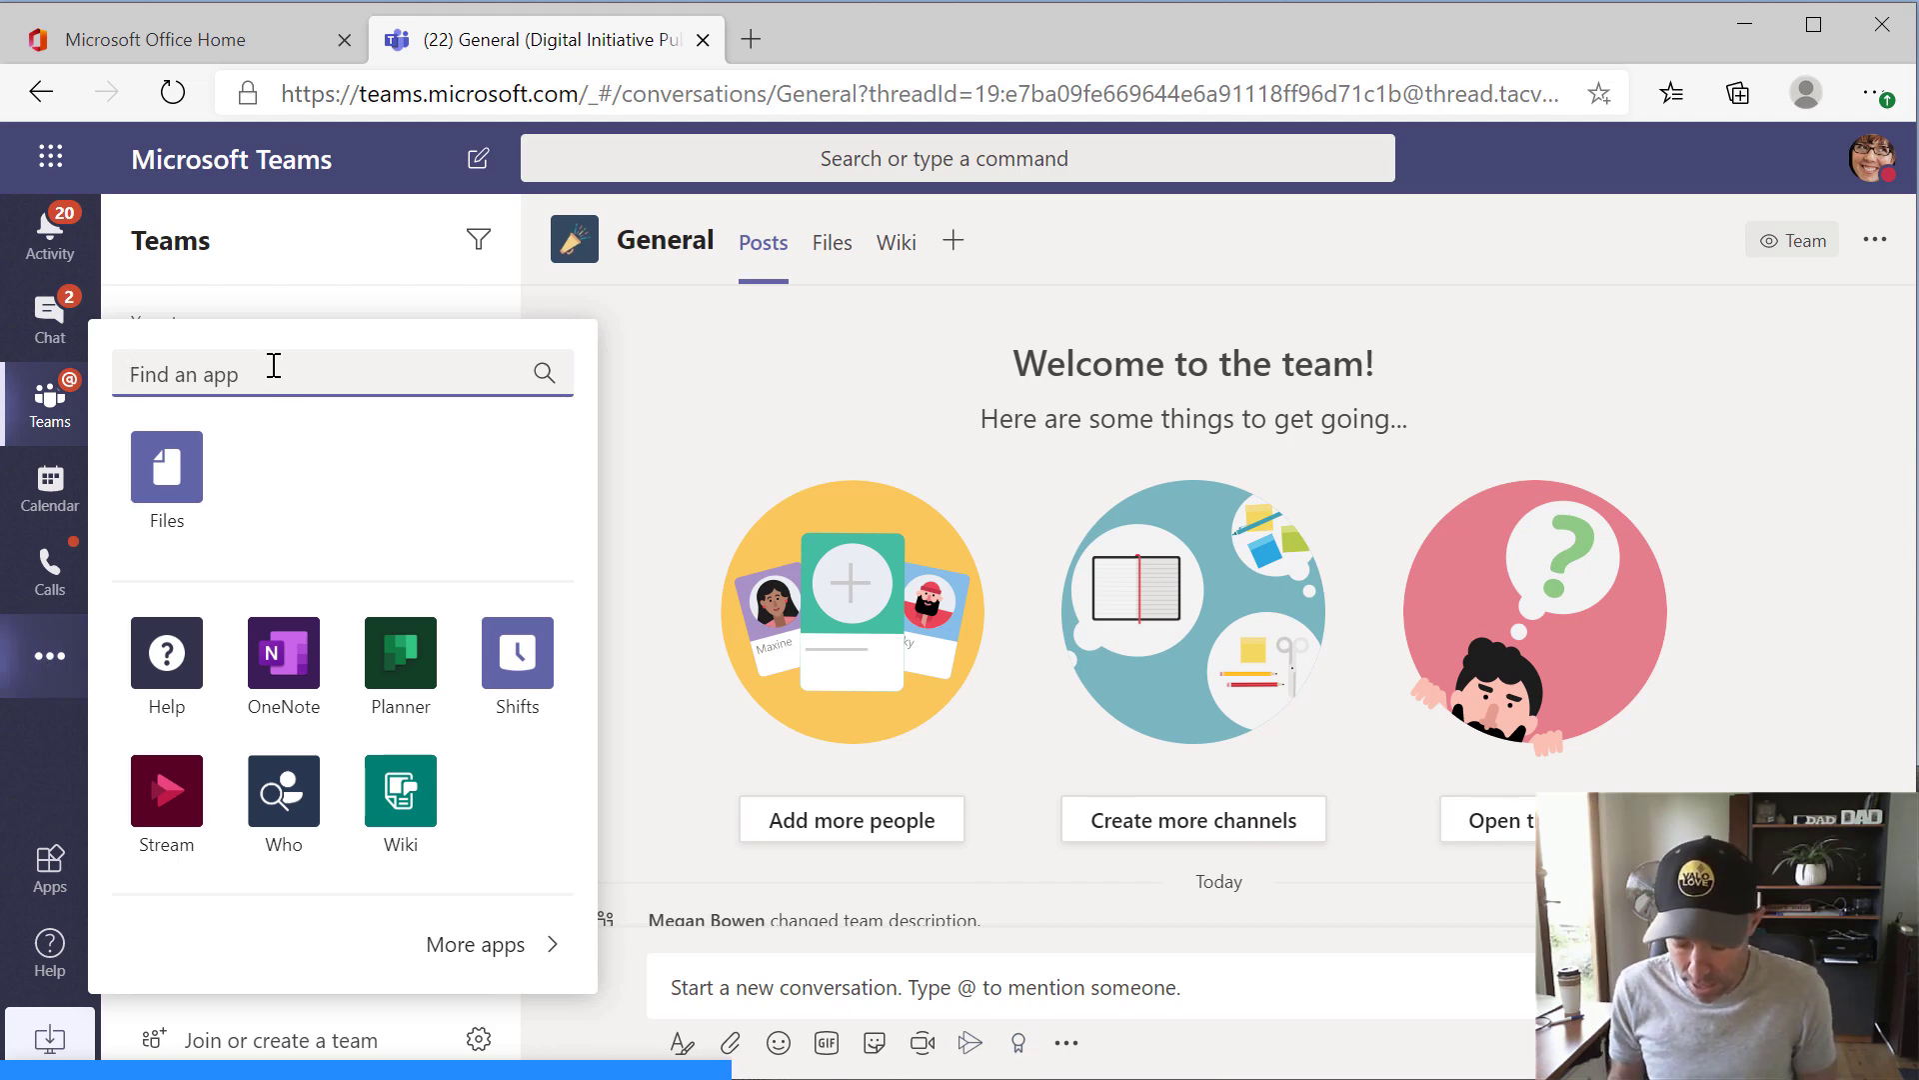
{"action": "type", "text": "communit"}
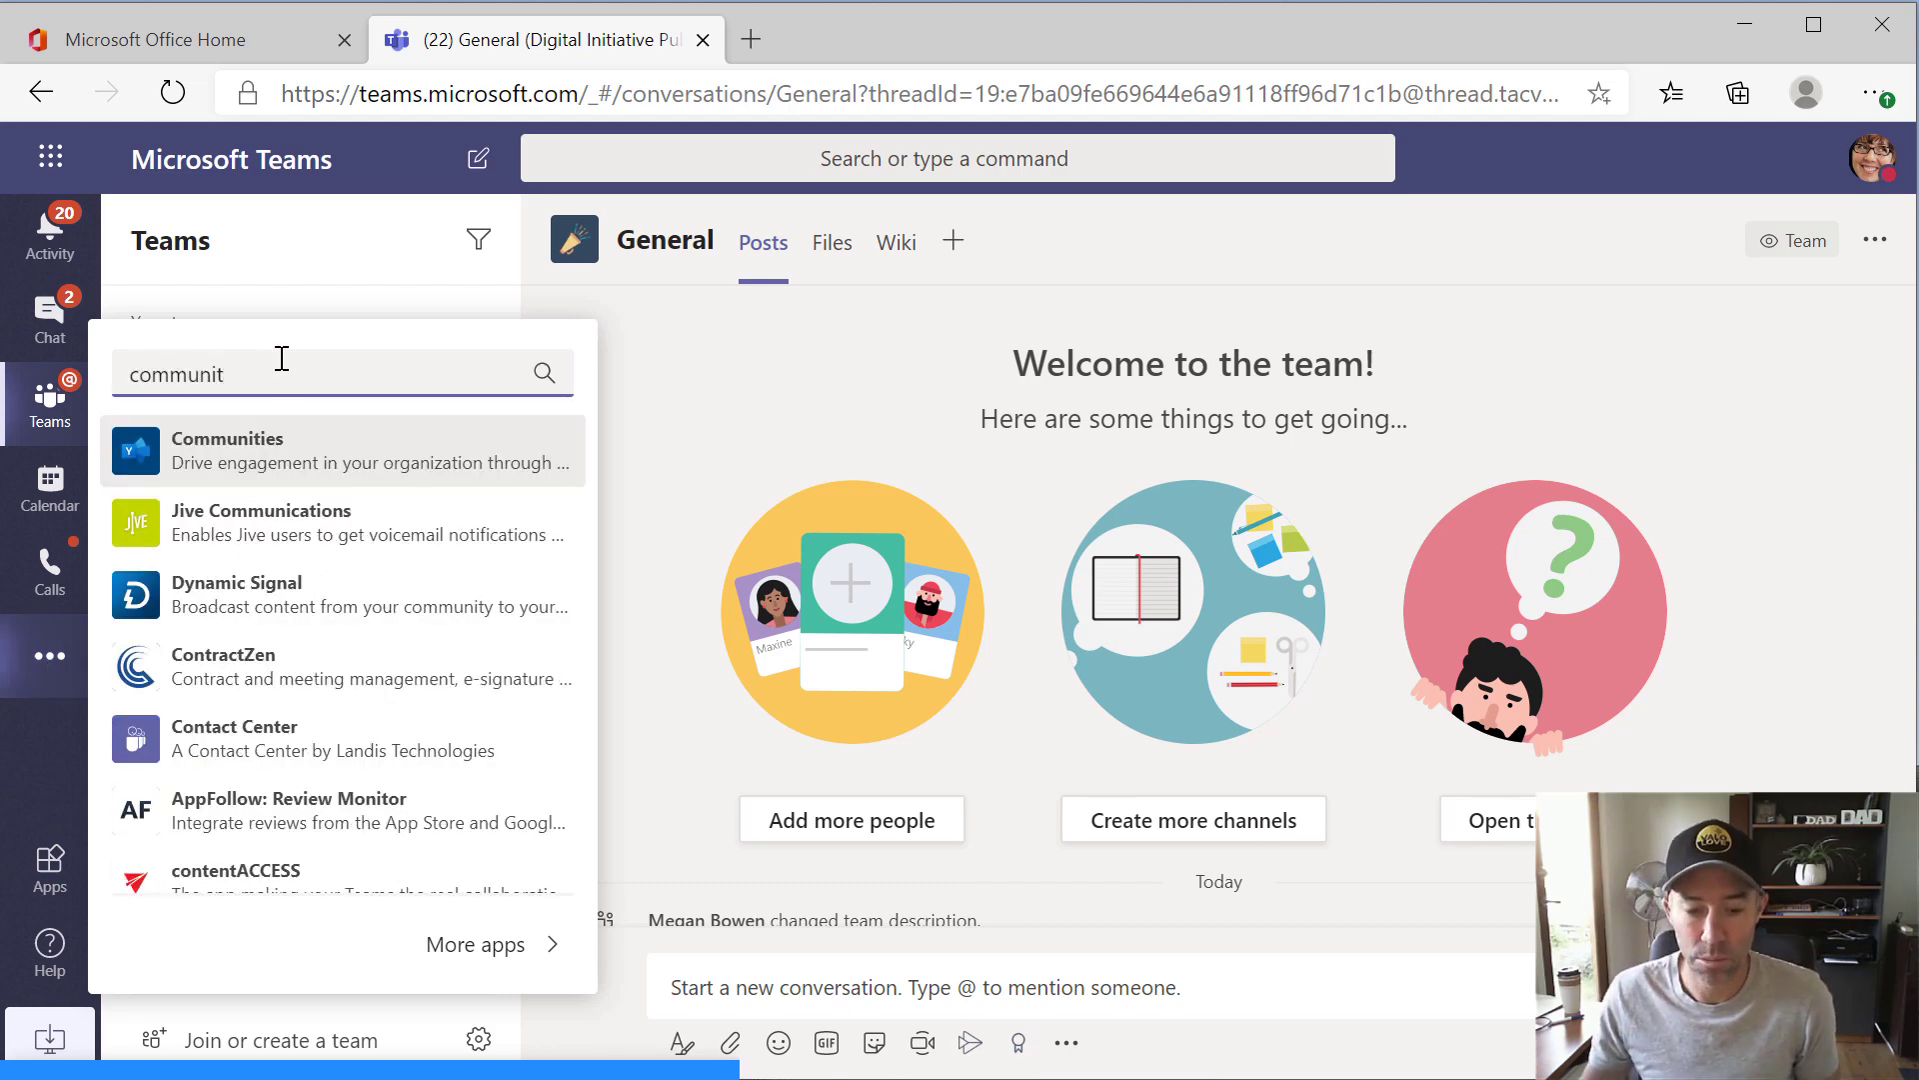
{"action": "left_click", "coordinate": [313, 458]}
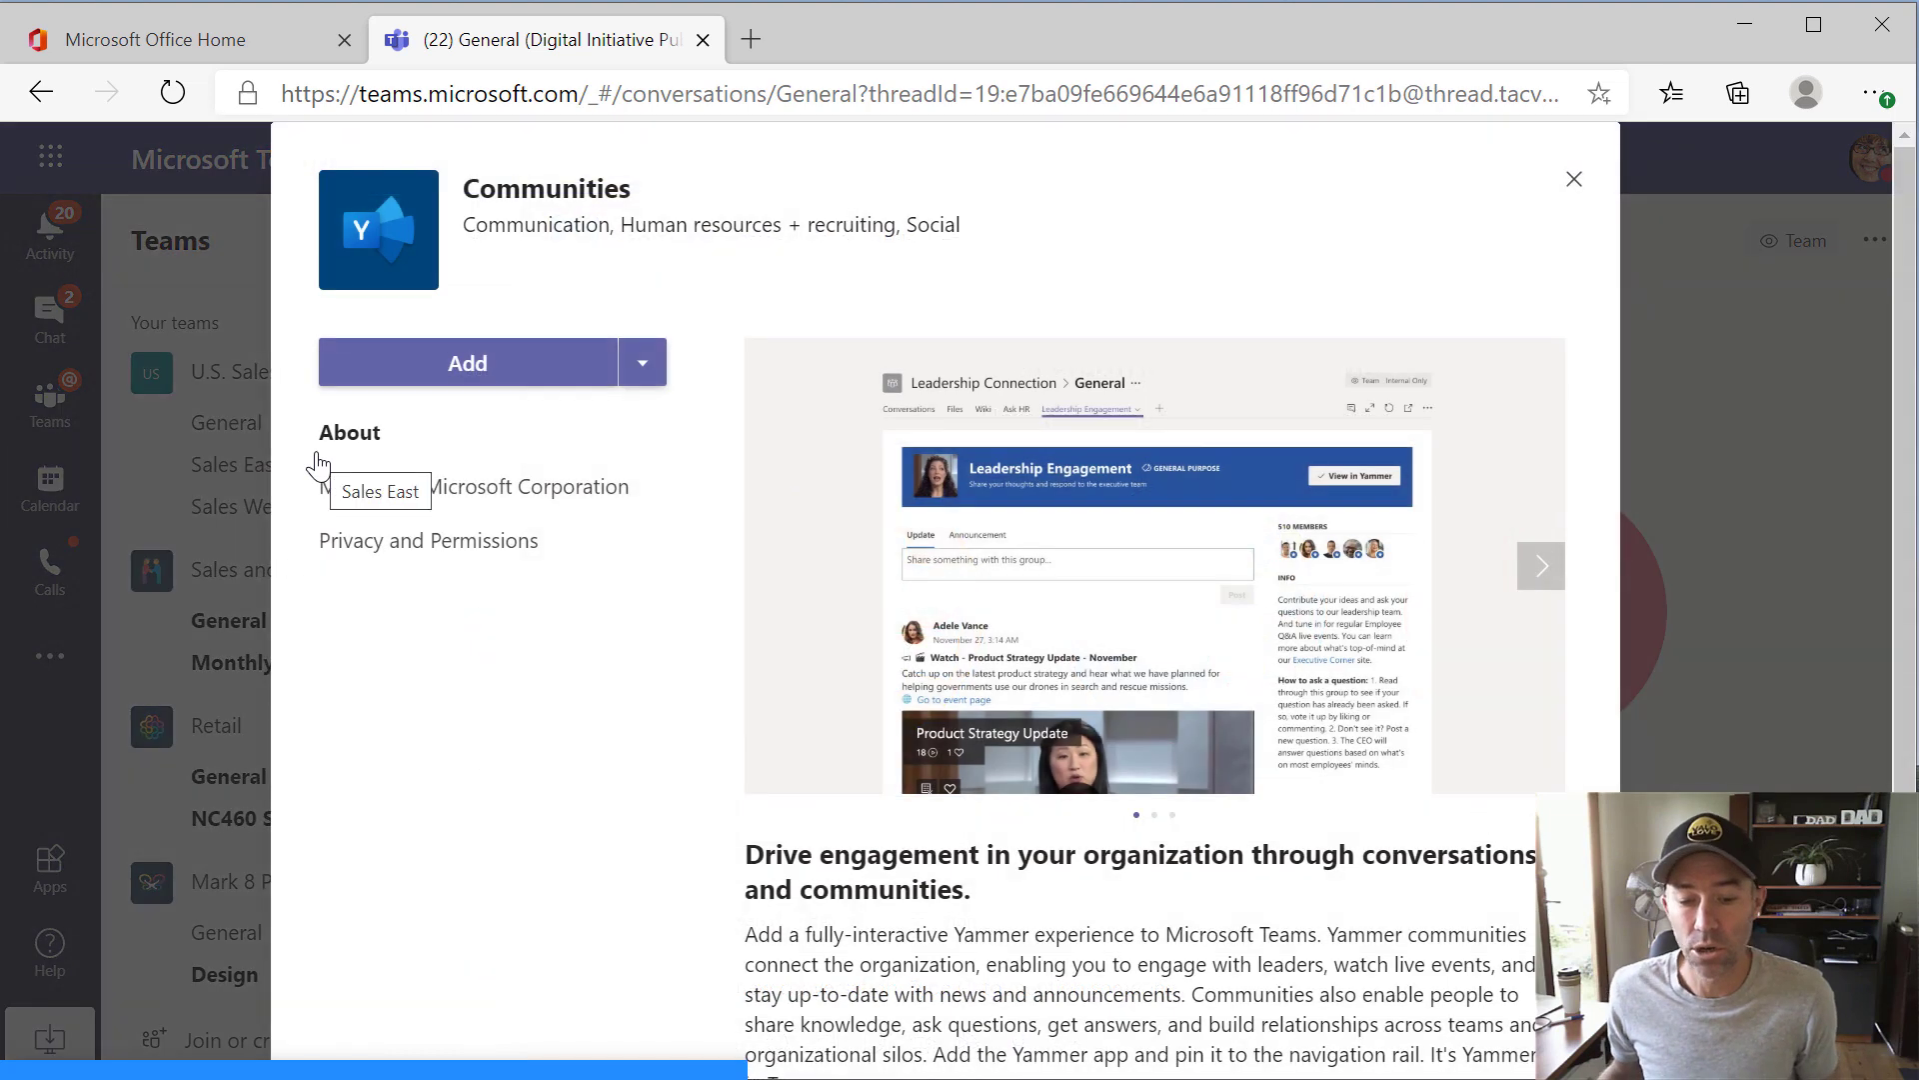
{"action": "left_click", "coordinate": [502, 370]}
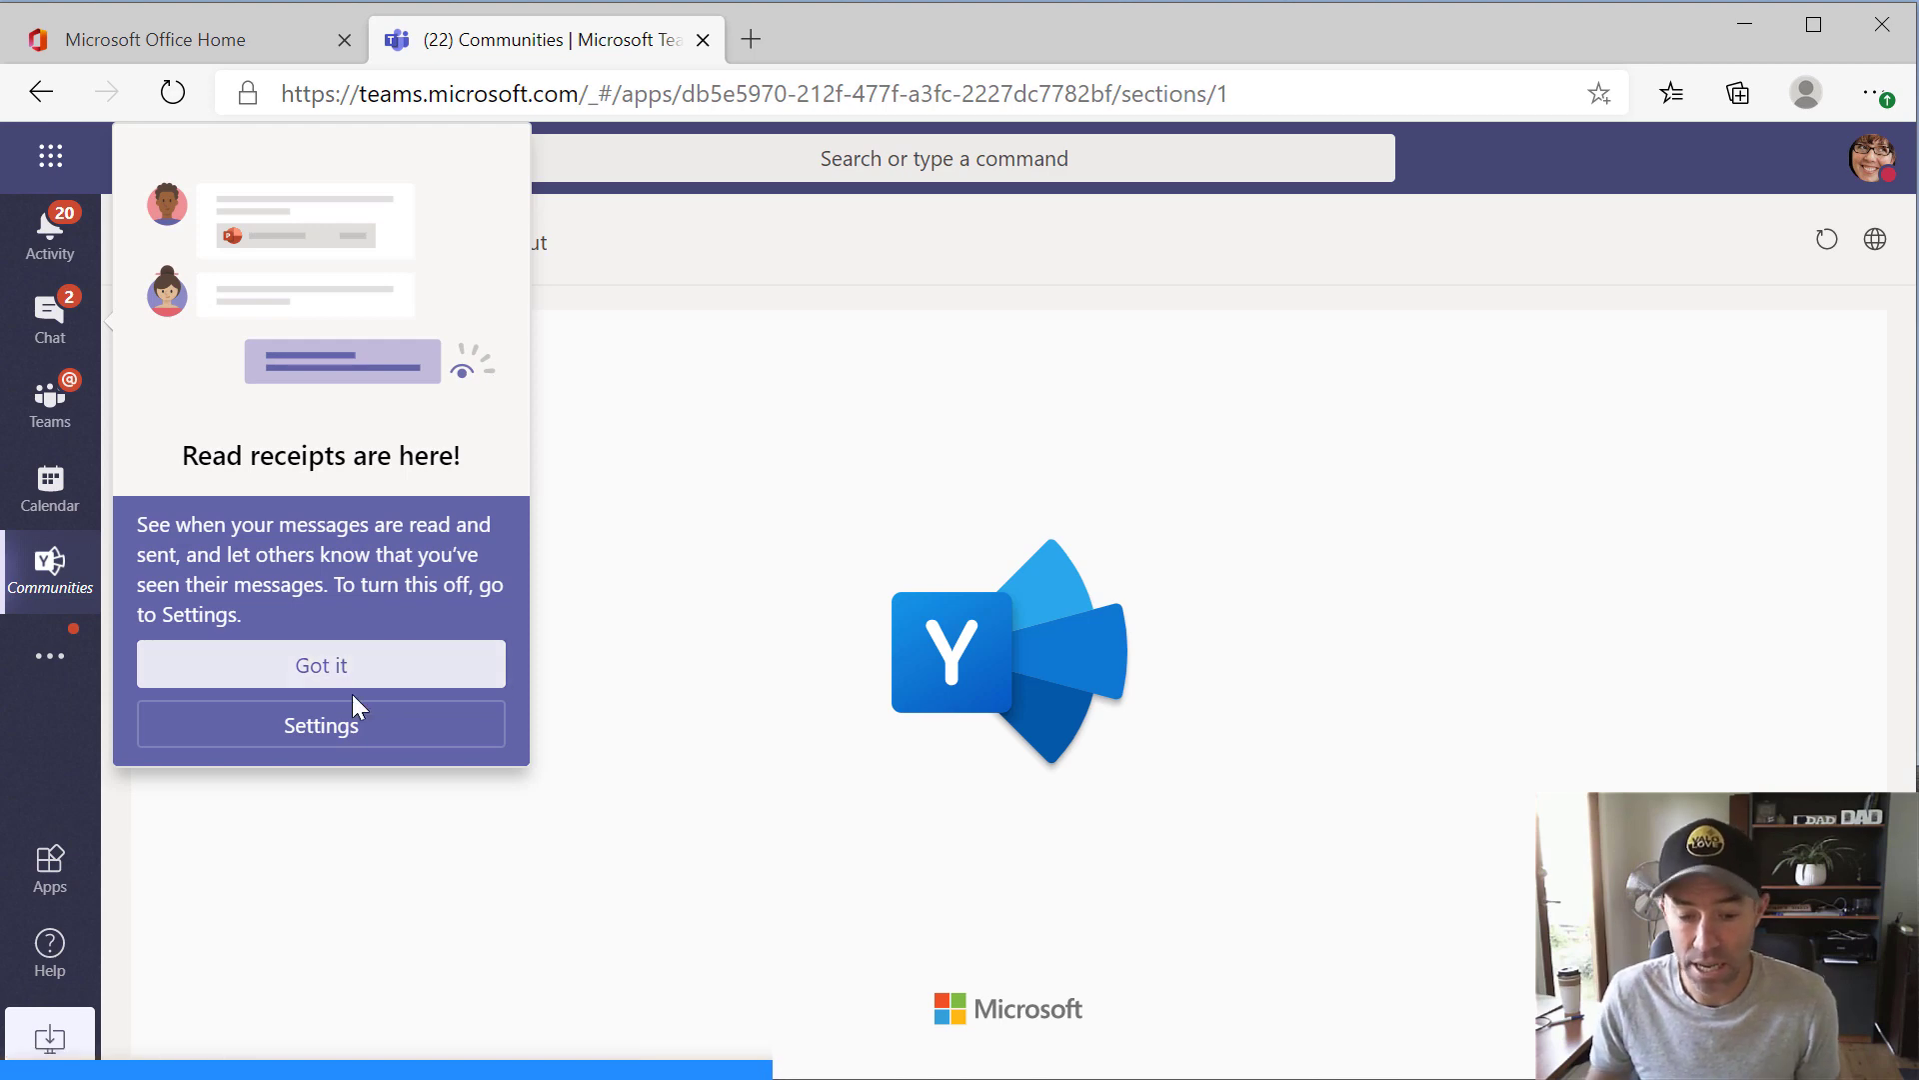
{"action": "left_click", "coordinate": [325, 680]}
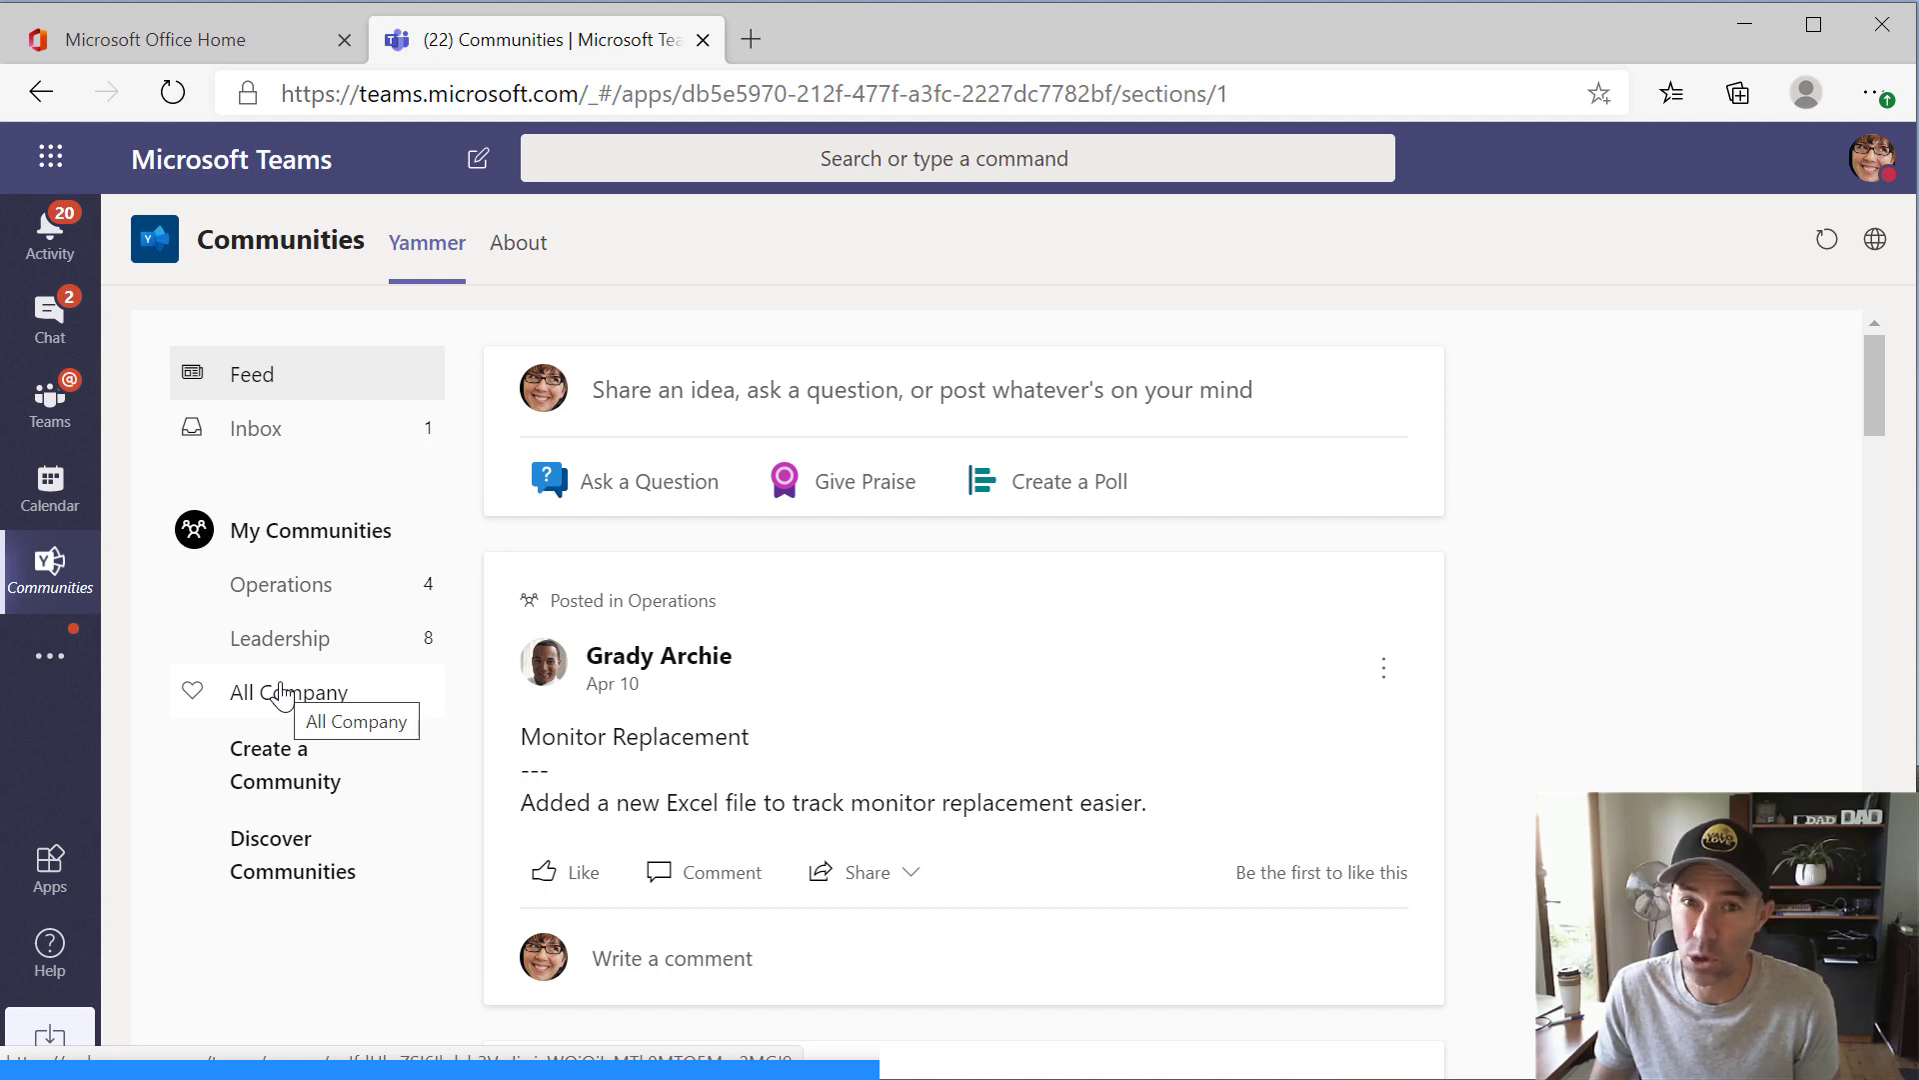
Open the Leadership community and look through its page and conversations.
{"action": "left_click", "coordinate": [291, 645]}
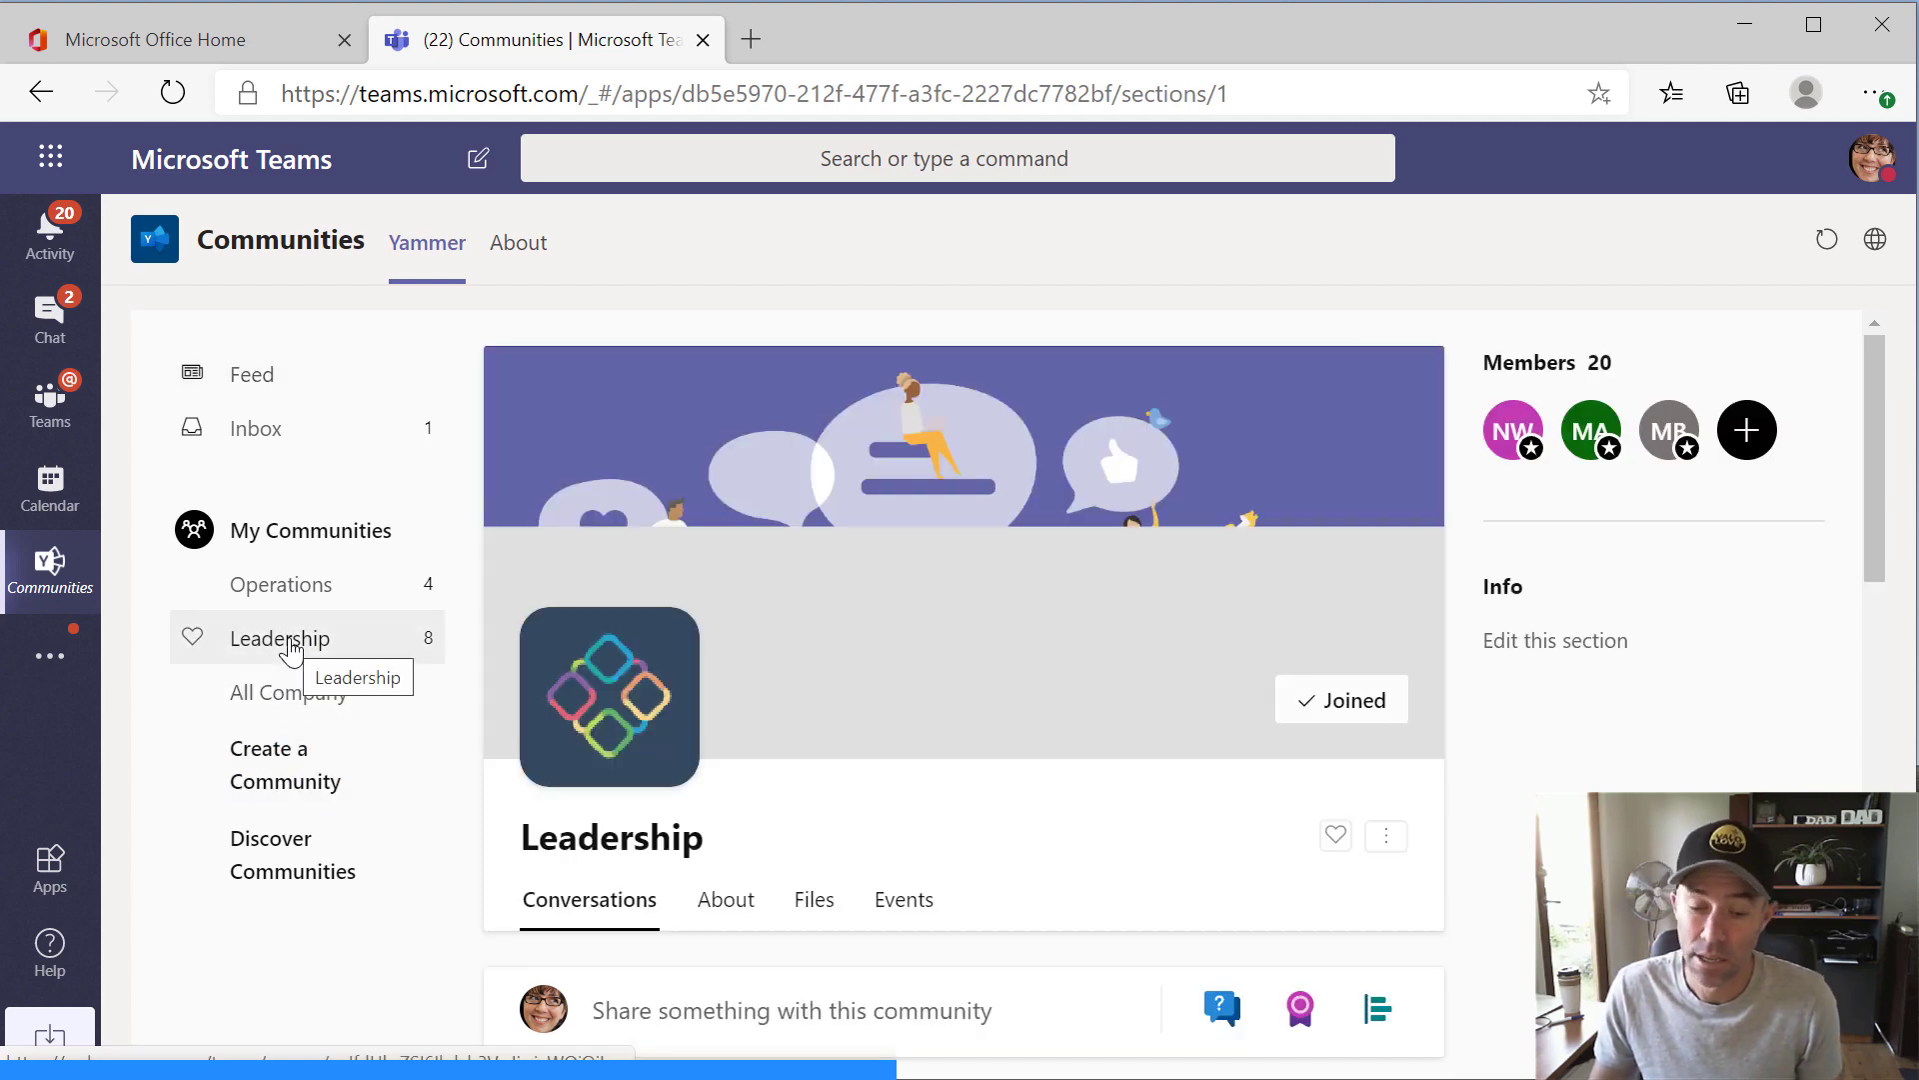
{"action": "scroll", "coordinate": [835, 620], "scroll_direction": "down", "scroll_amount": 3}
{"action": "scroll", "coordinate": [1040, 544], "scroll_direction": "up", "scroll_amount": 2}
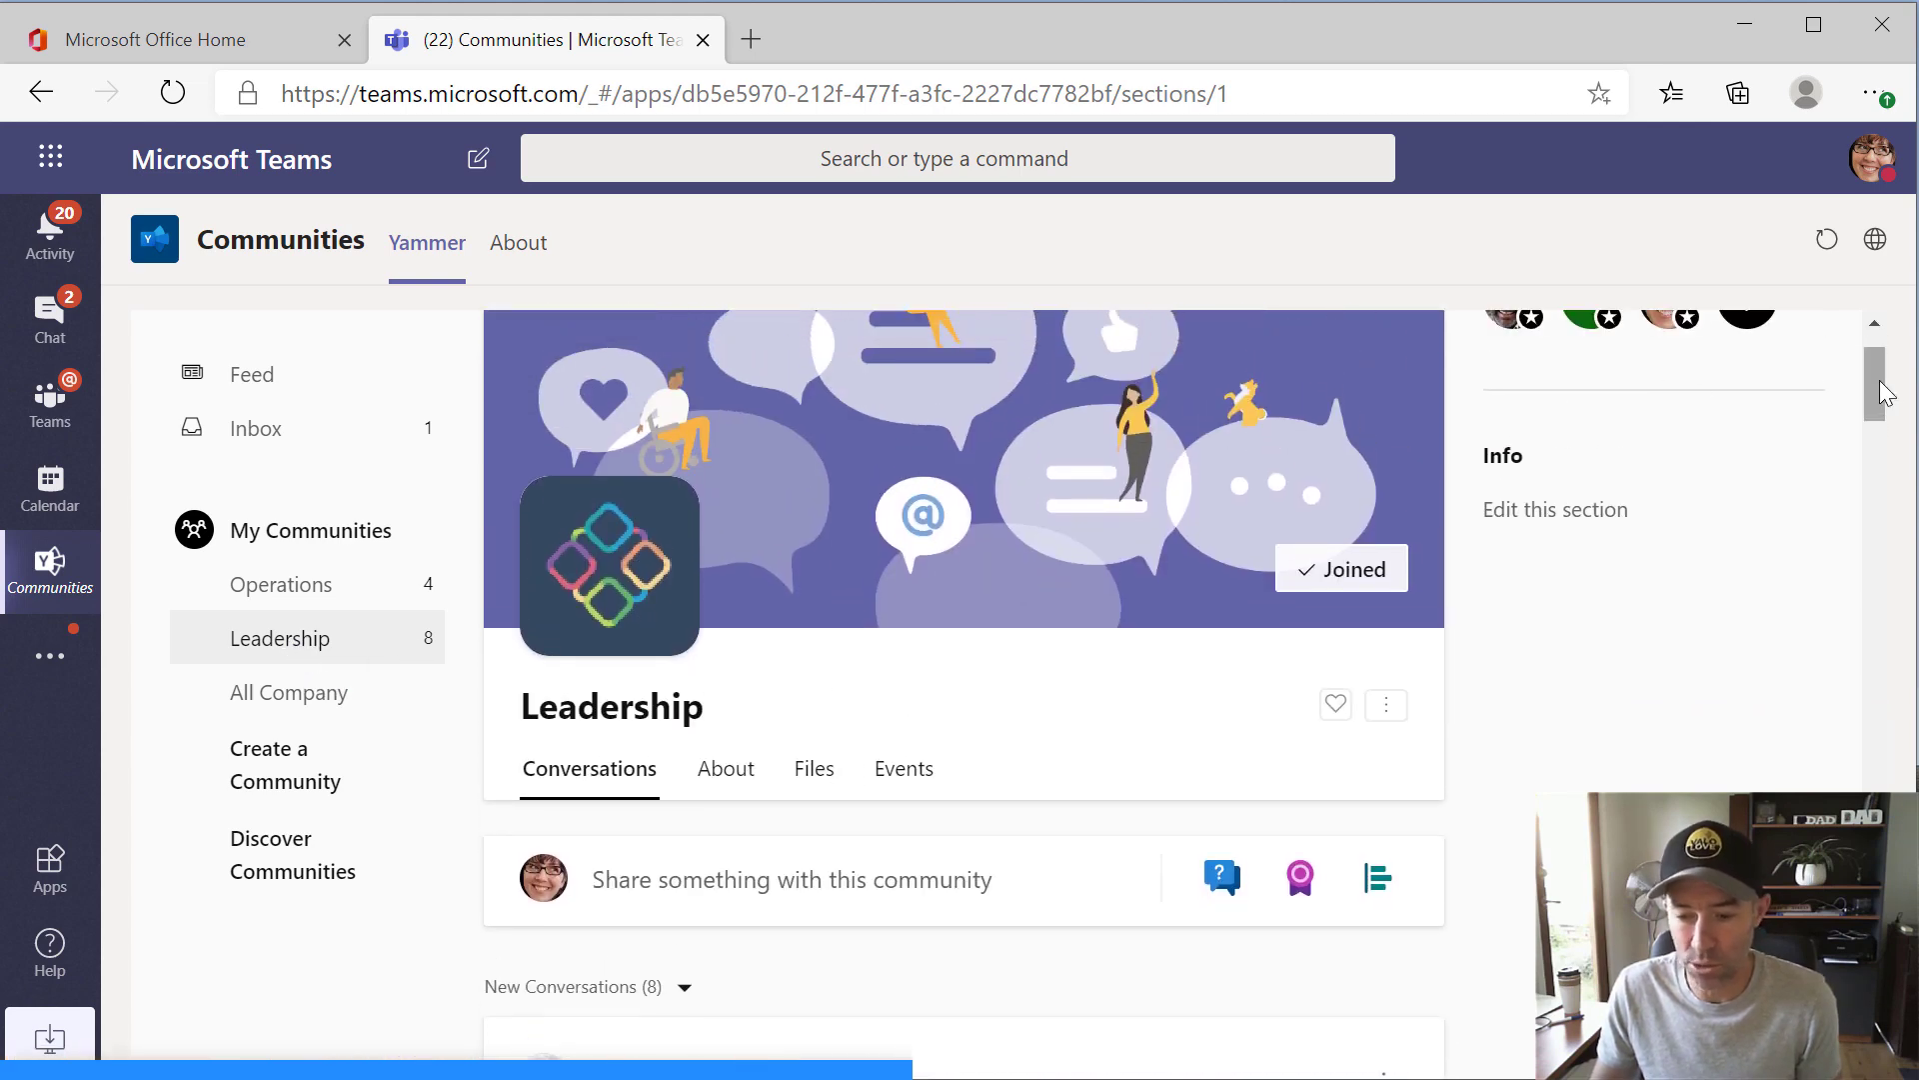
{"action": "scroll", "coordinate": [1876, 390], "scroll_direction": "up", "scroll_amount": 2}
{"action": "mouse_move", "coordinate": [1875, 385]}
{"action": "left_mouse_down"}
{"action": "mouse_move", "coordinate": [1866, 458]}
{"action": "mouse_move", "coordinate": [1868, 398]}
{"action": "left_mouse_up"}
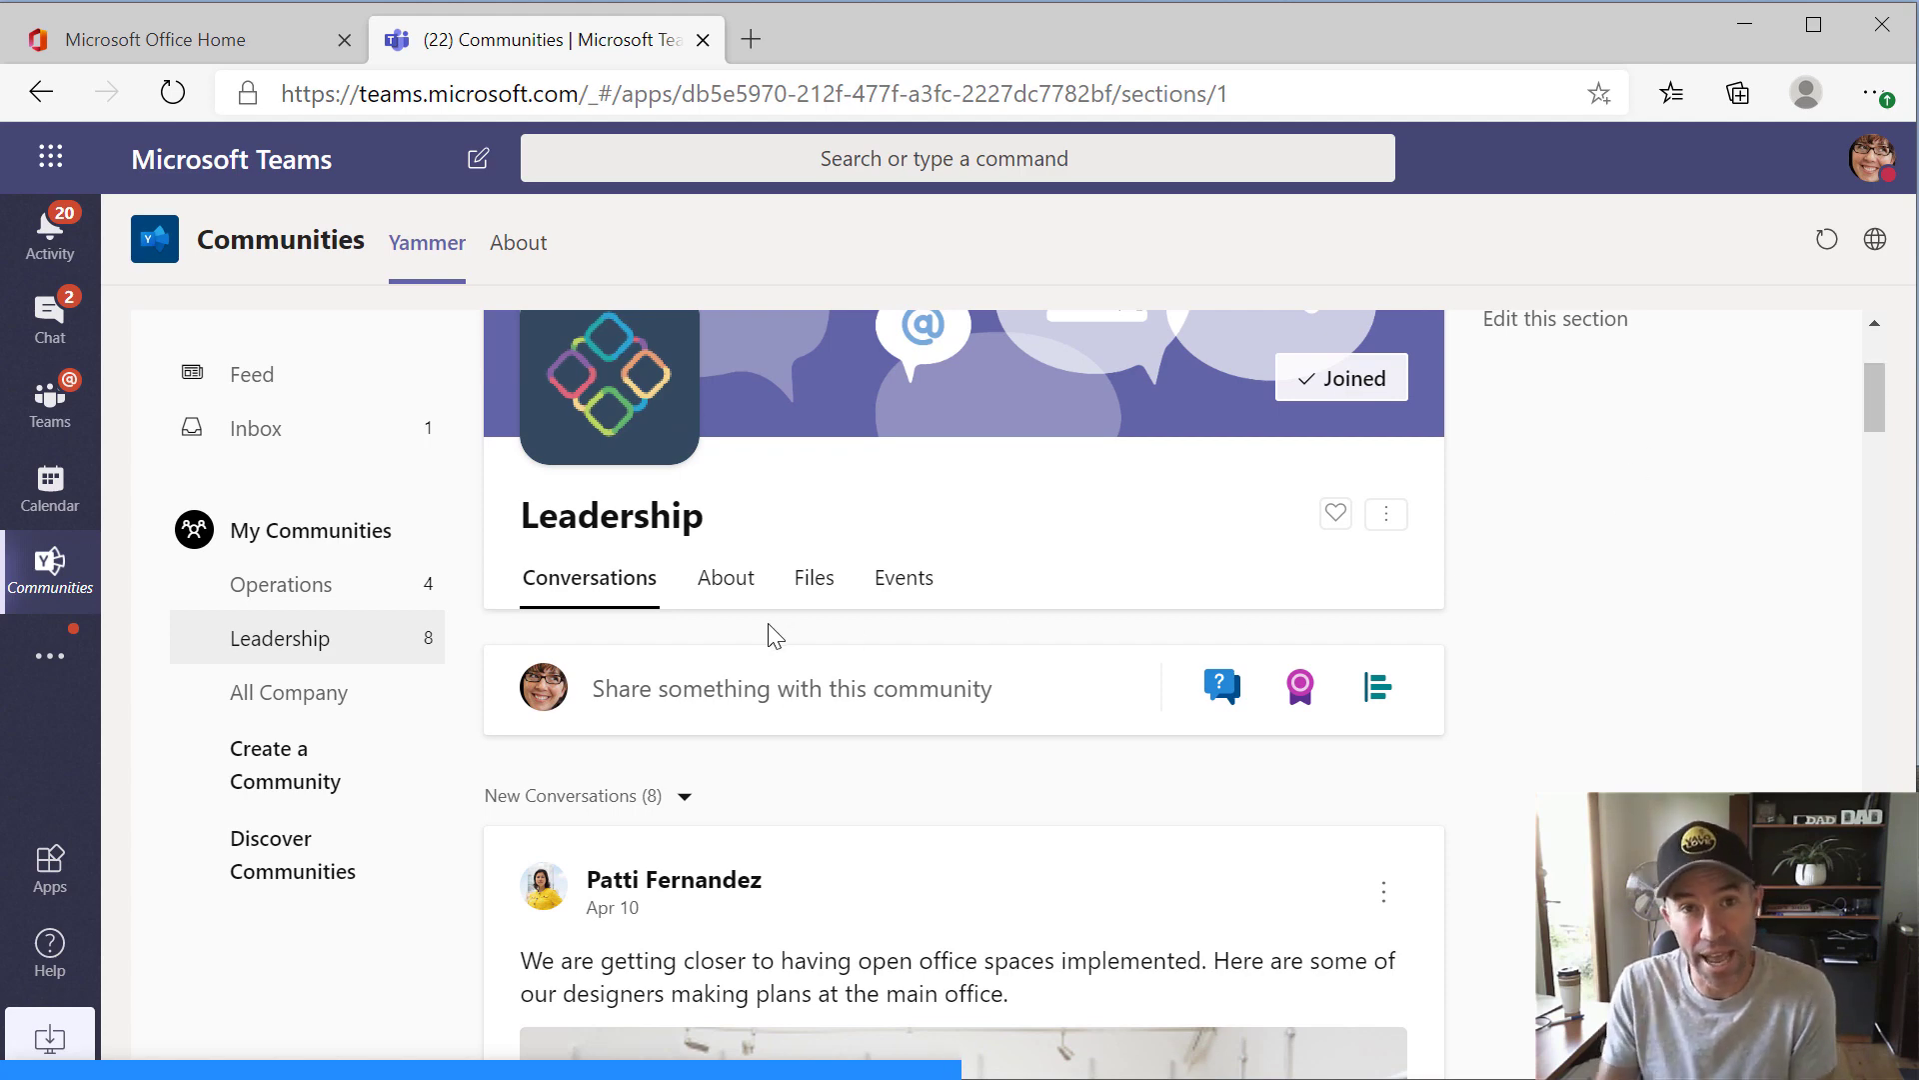
Open the Operations community and review its conversations and member section.
{"action": "left_click", "coordinate": [252, 588]}
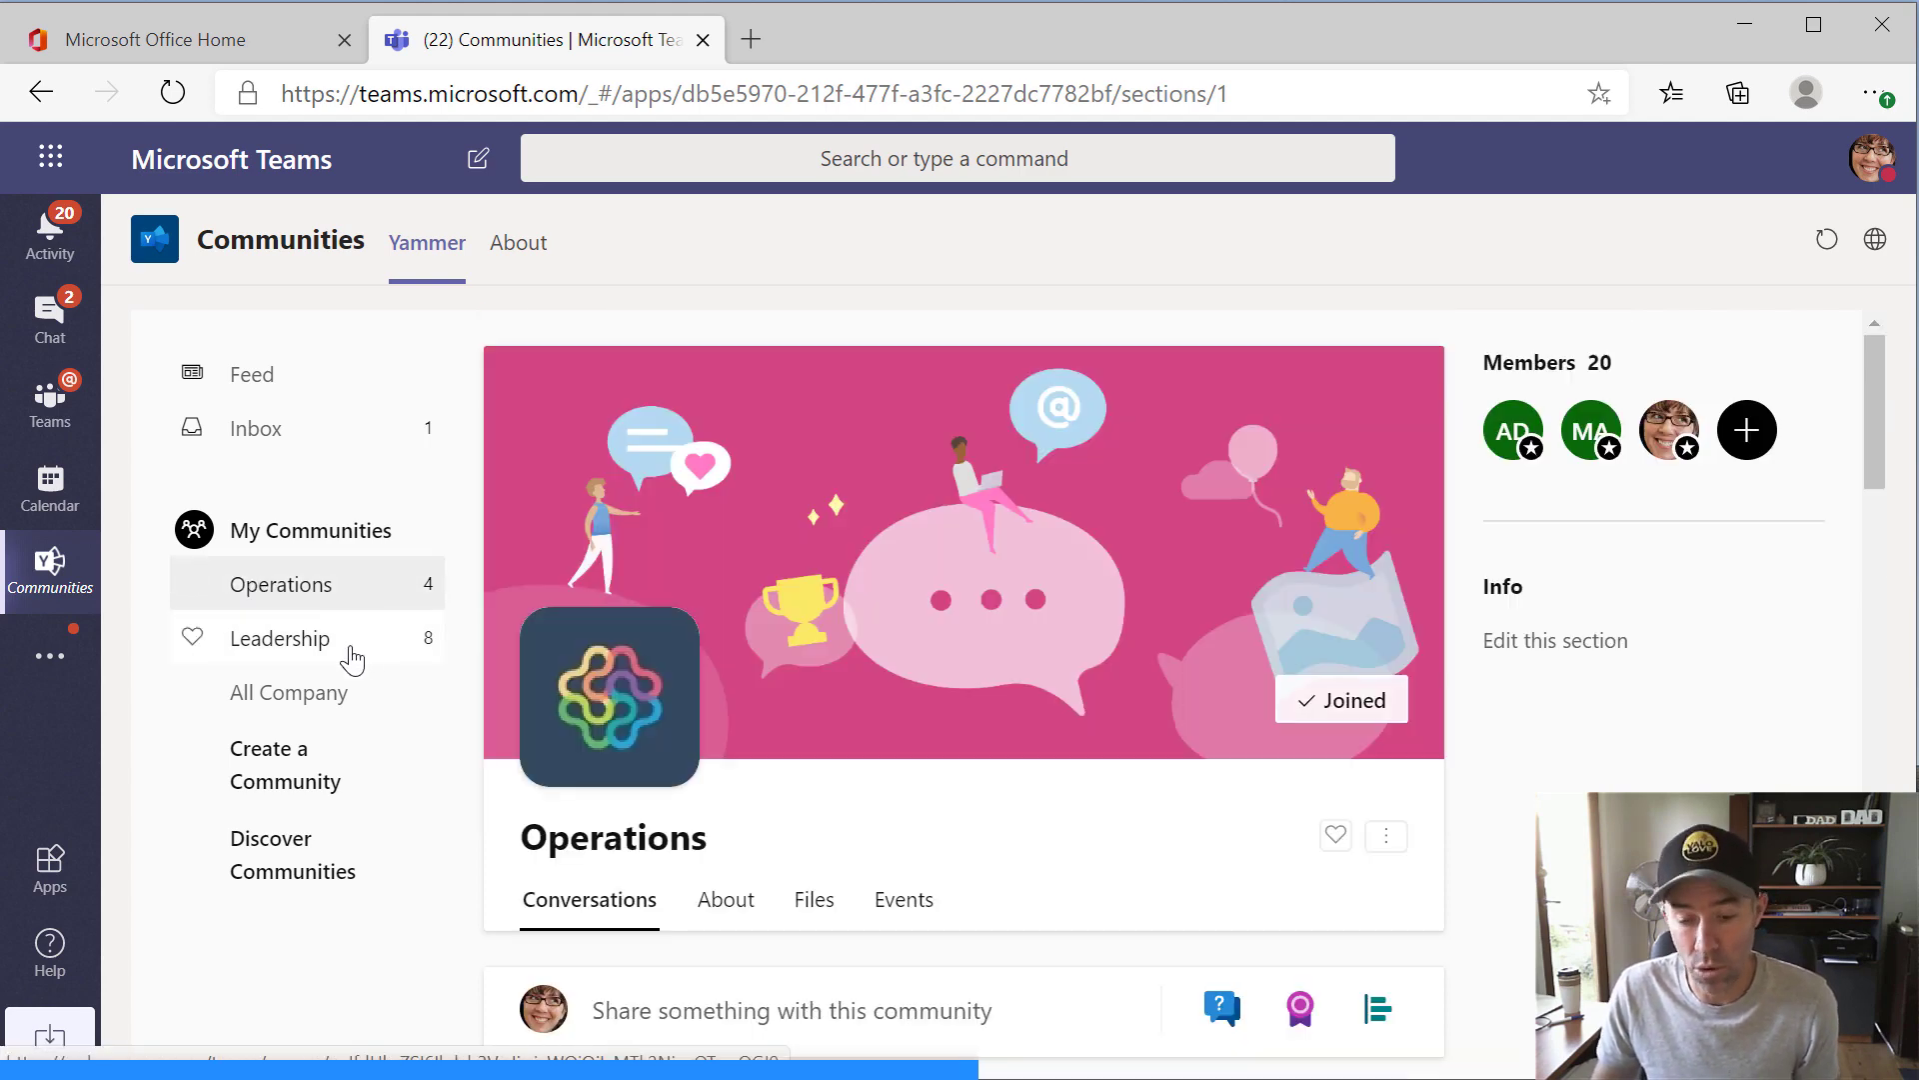
{"action": "scroll", "coordinate": [828, 587], "scroll_direction": "down", "scroll_amount": 5}
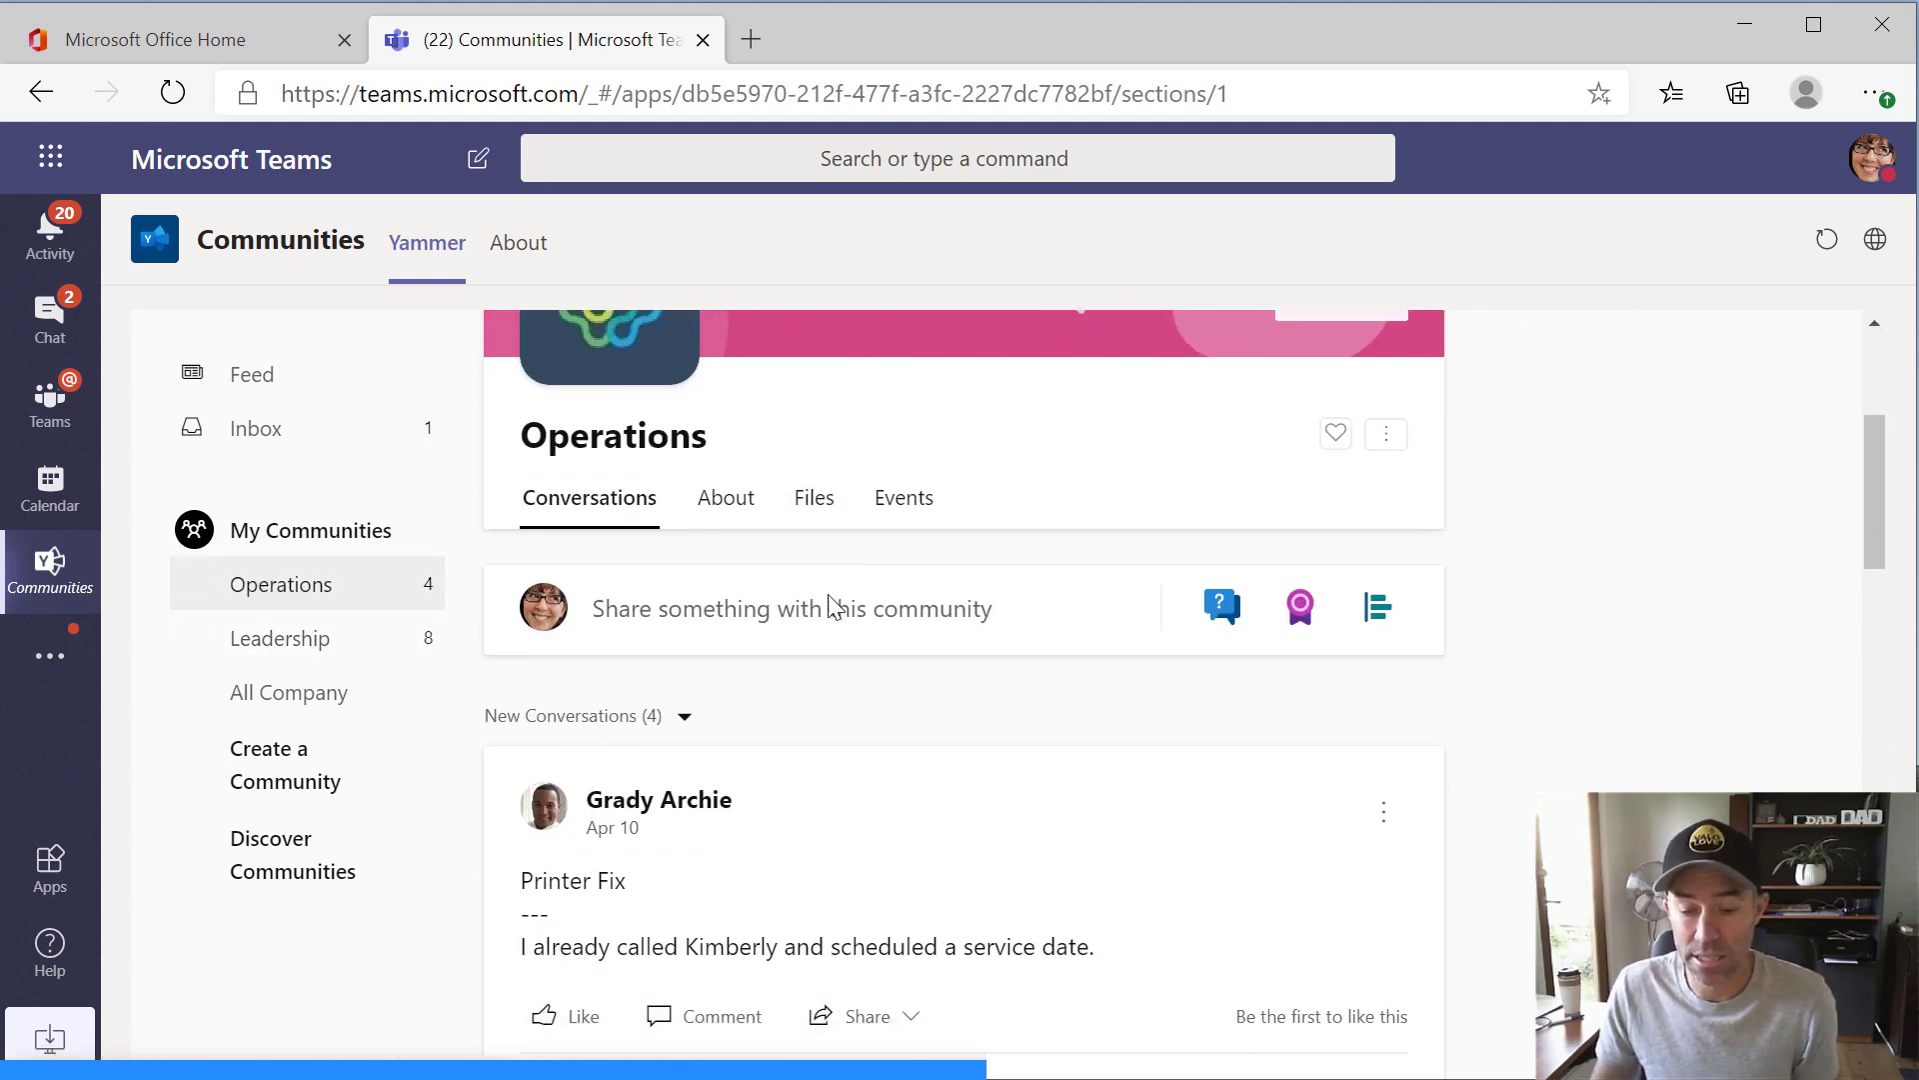
{"action": "scroll", "coordinate": [830, 597], "scroll_direction": "up", "scroll_amount": 3}
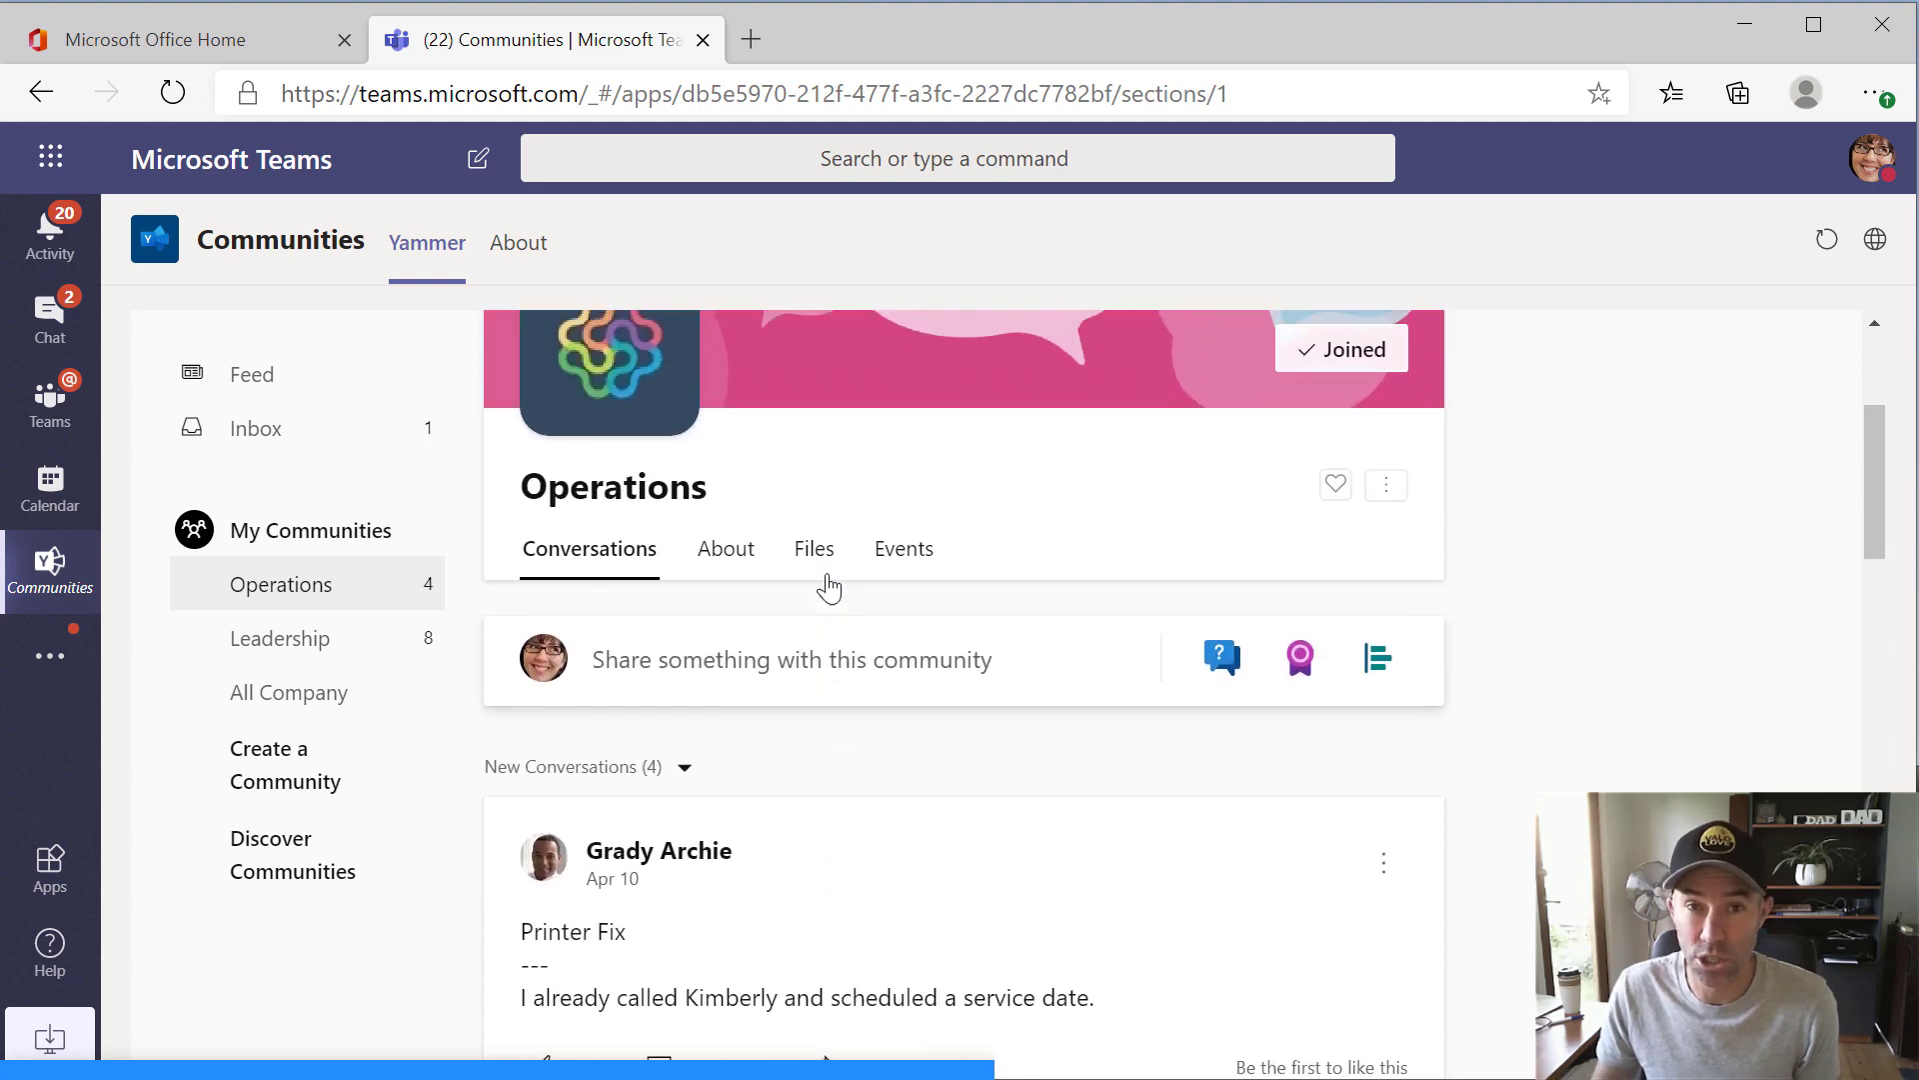
{"action": "scroll", "coordinate": [830, 593], "scroll_direction": "up", "scroll_amount": 3}
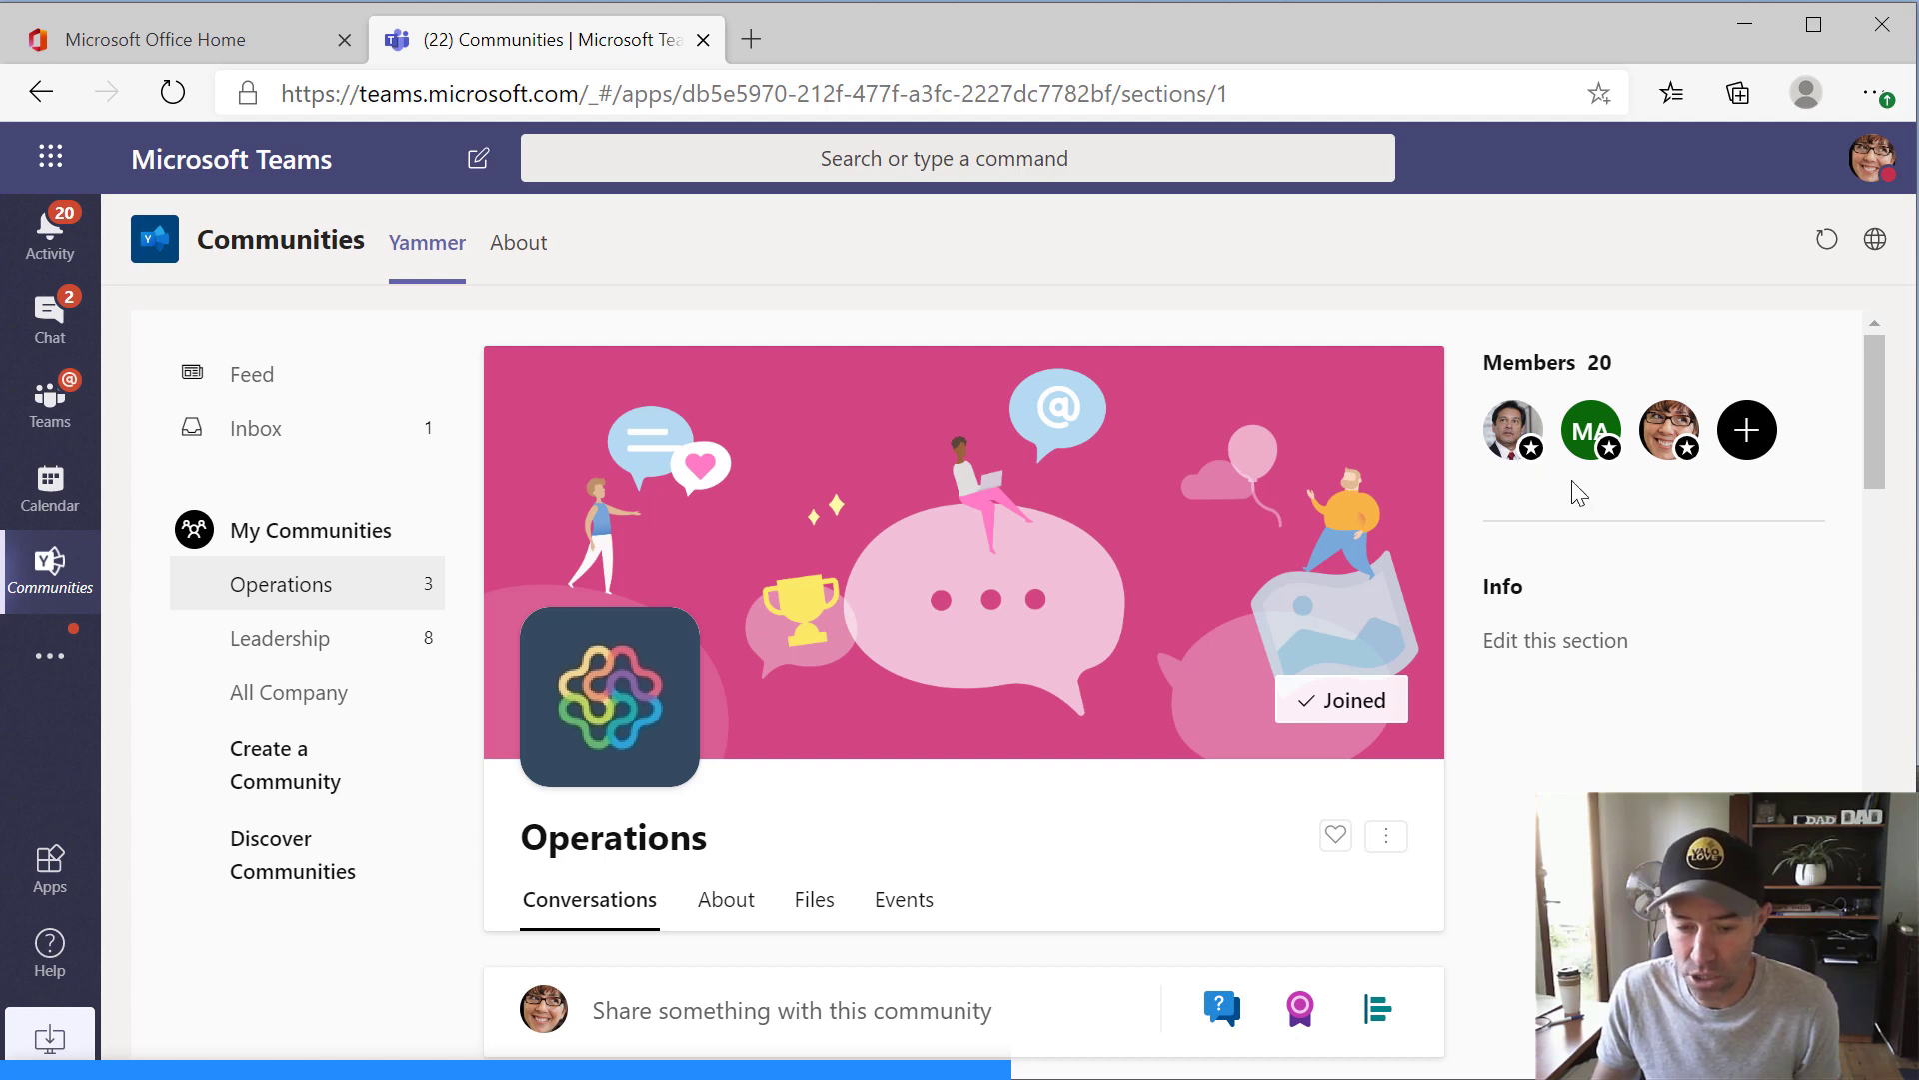
{"action": "scroll", "coordinate": [1022, 611], "scroll_direction": "down", "scroll_amount": 3}
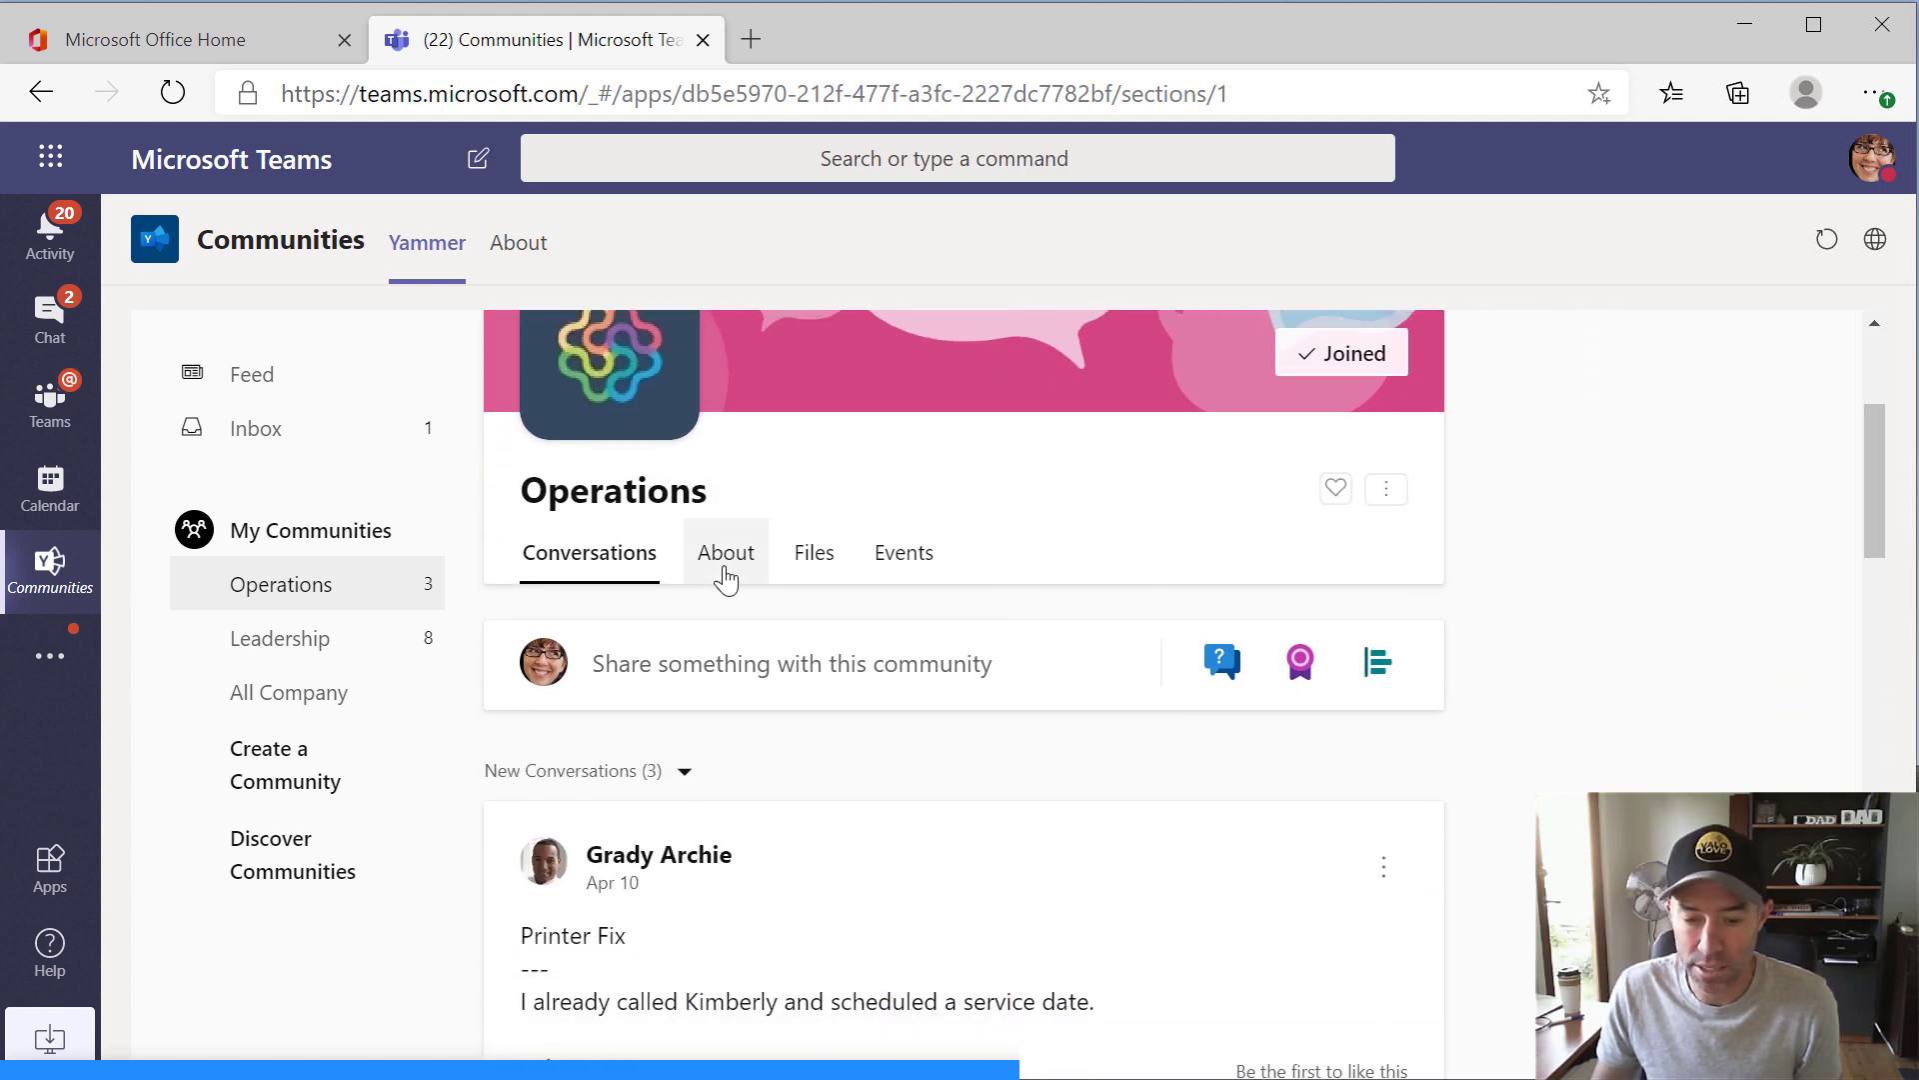
View the Operations community's About page, then return to its conversations and browse the posts.
{"action": "left_click", "coordinate": [726, 560]}
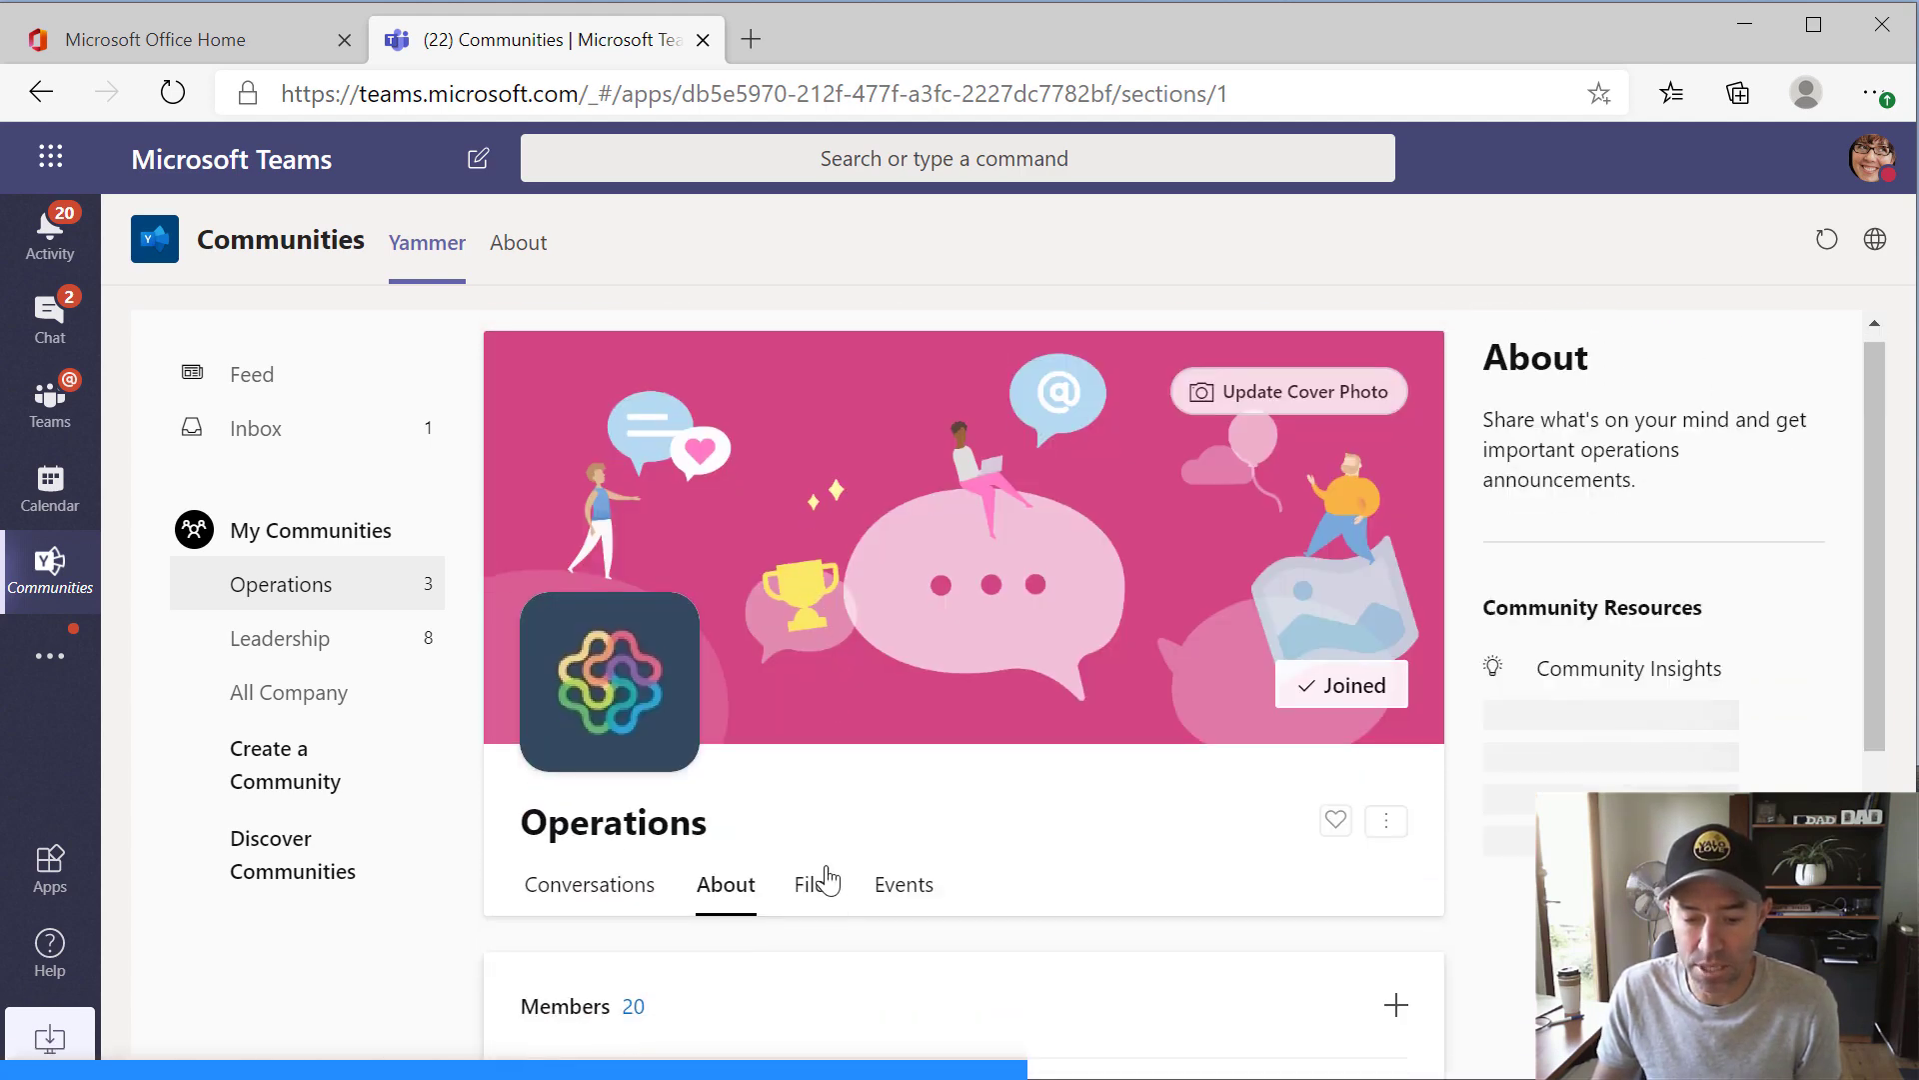
{"action": "scroll", "coordinate": [740, 865], "scroll_direction": "down", "scroll_amount": 1}
{"action": "left_click", "coordinate": [613, 785]}
{"action": "scroll", "coordinate": [840, 759], "scroll_direction": "down", "scroll_amount": 2}
{"action": "scroll", "coordinate": [870, 756], "scroll_direction": "down", "scroll_amount": 3}
{"action": "scroll", "coordinate": [880, 765], "scroll_direction": "down", "scroll_amount": 1}
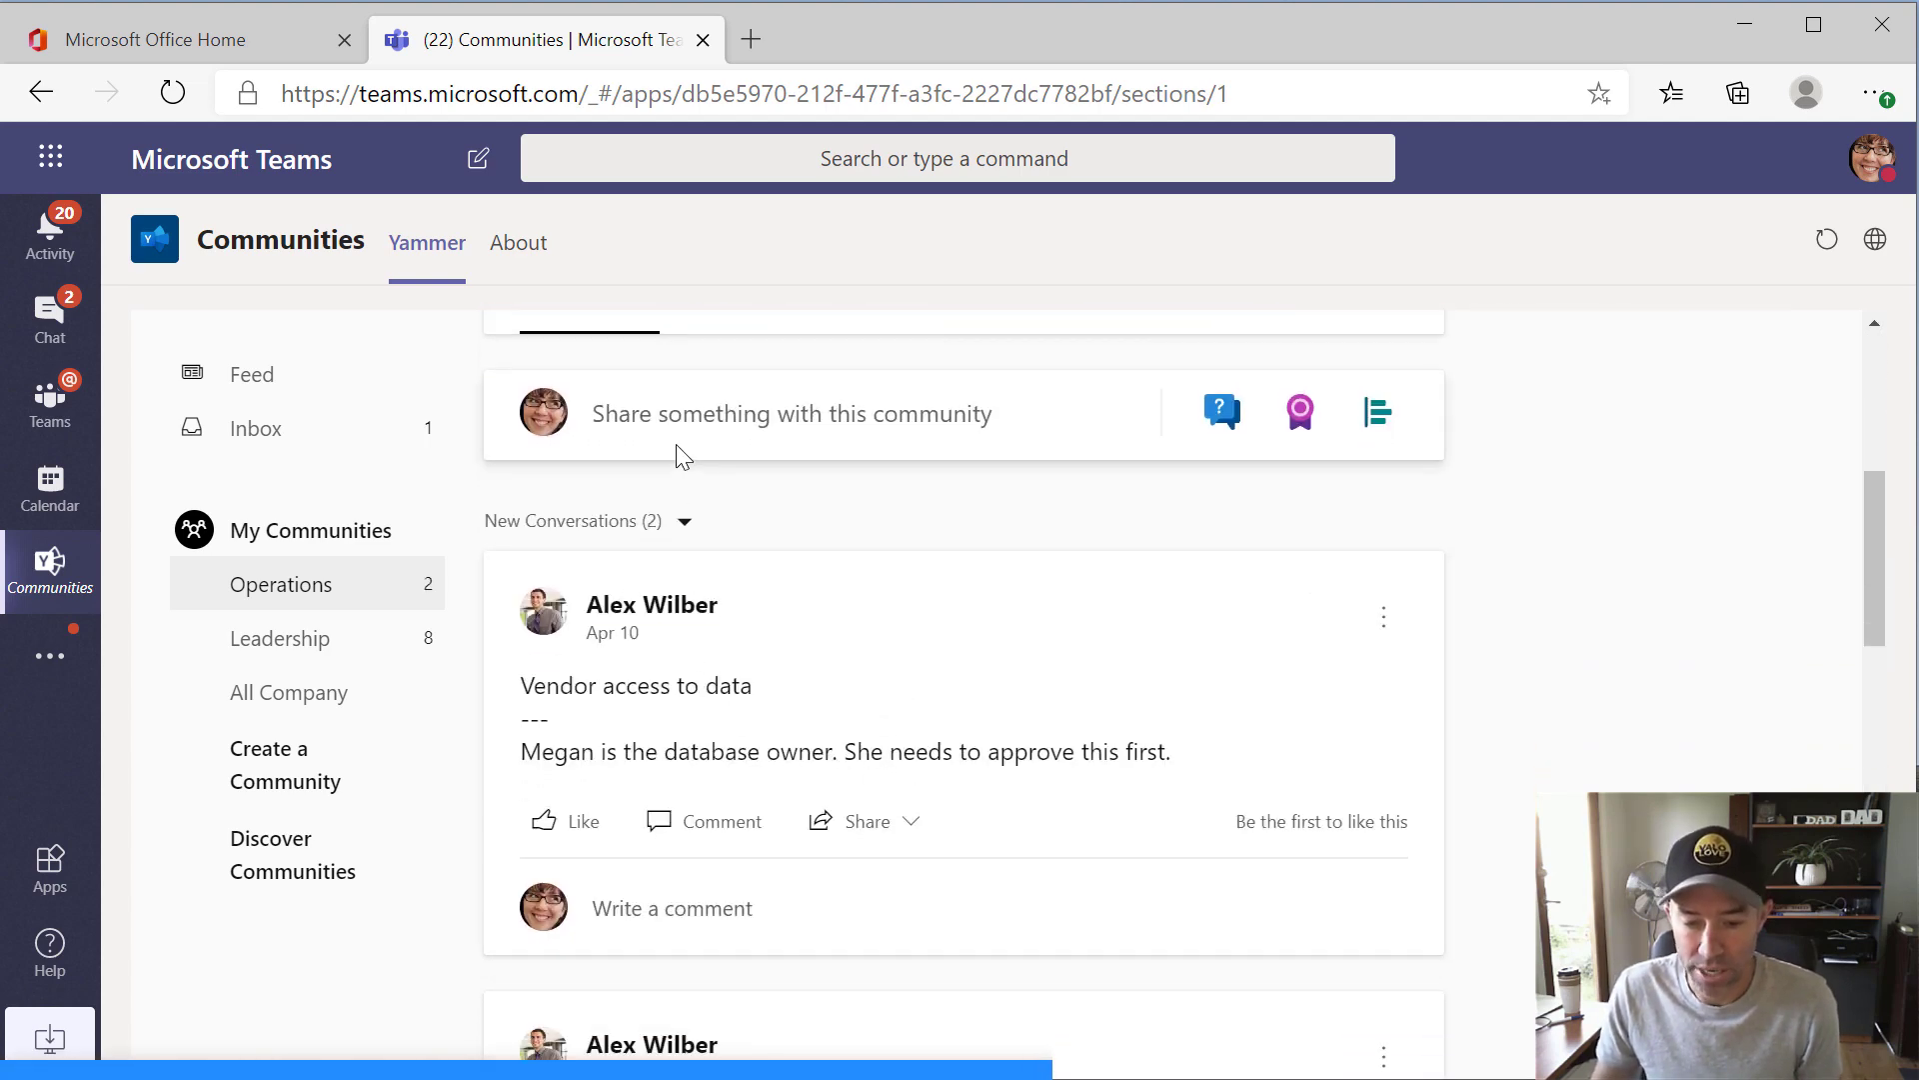
Open a new post in the Operations community and examine its composing options.
{"action": "scroll", "coordinate": [676, 444], "scroll_direction": "up", "scroll_amount": 1}
{"action": "left_click", "coordinate": [635, 495]}
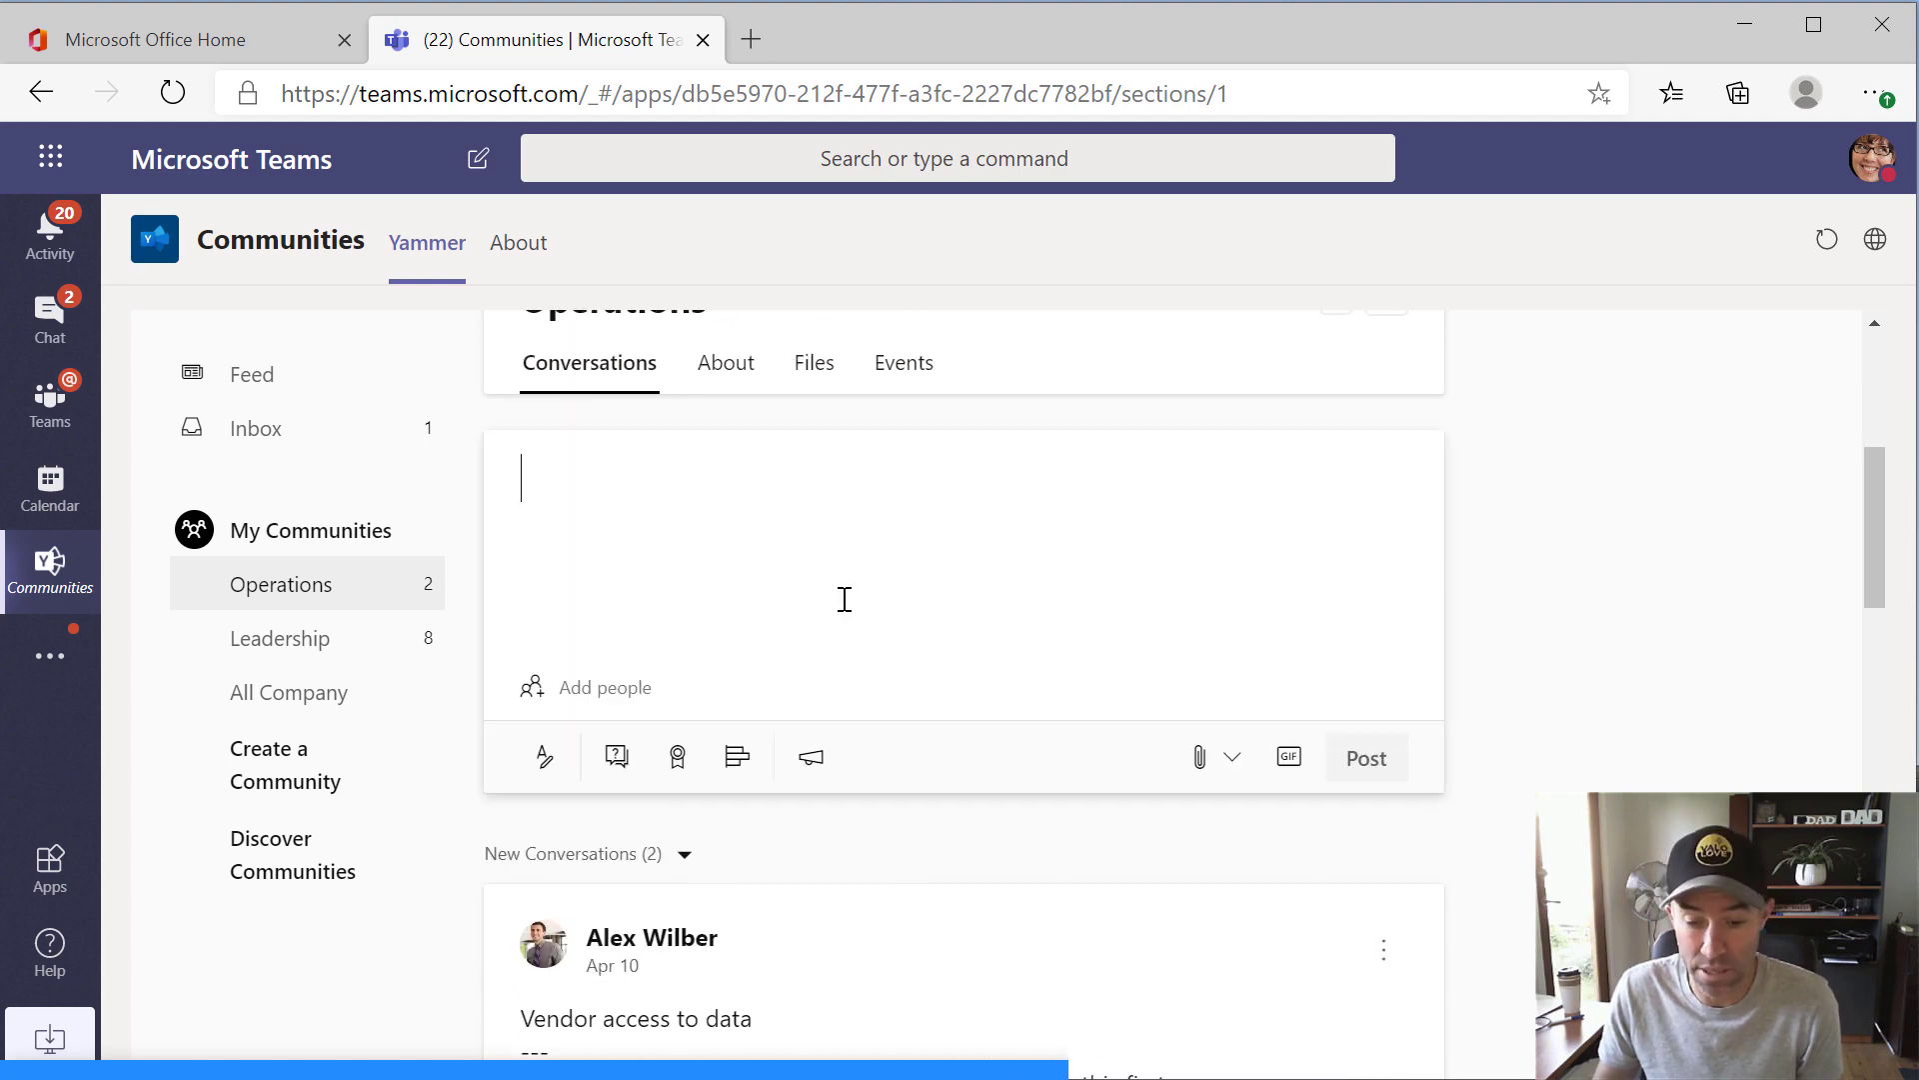
{"action": "scroll", "coordinate": [844, 600], "scroll_direction": "down", "scroll_amount": 1}
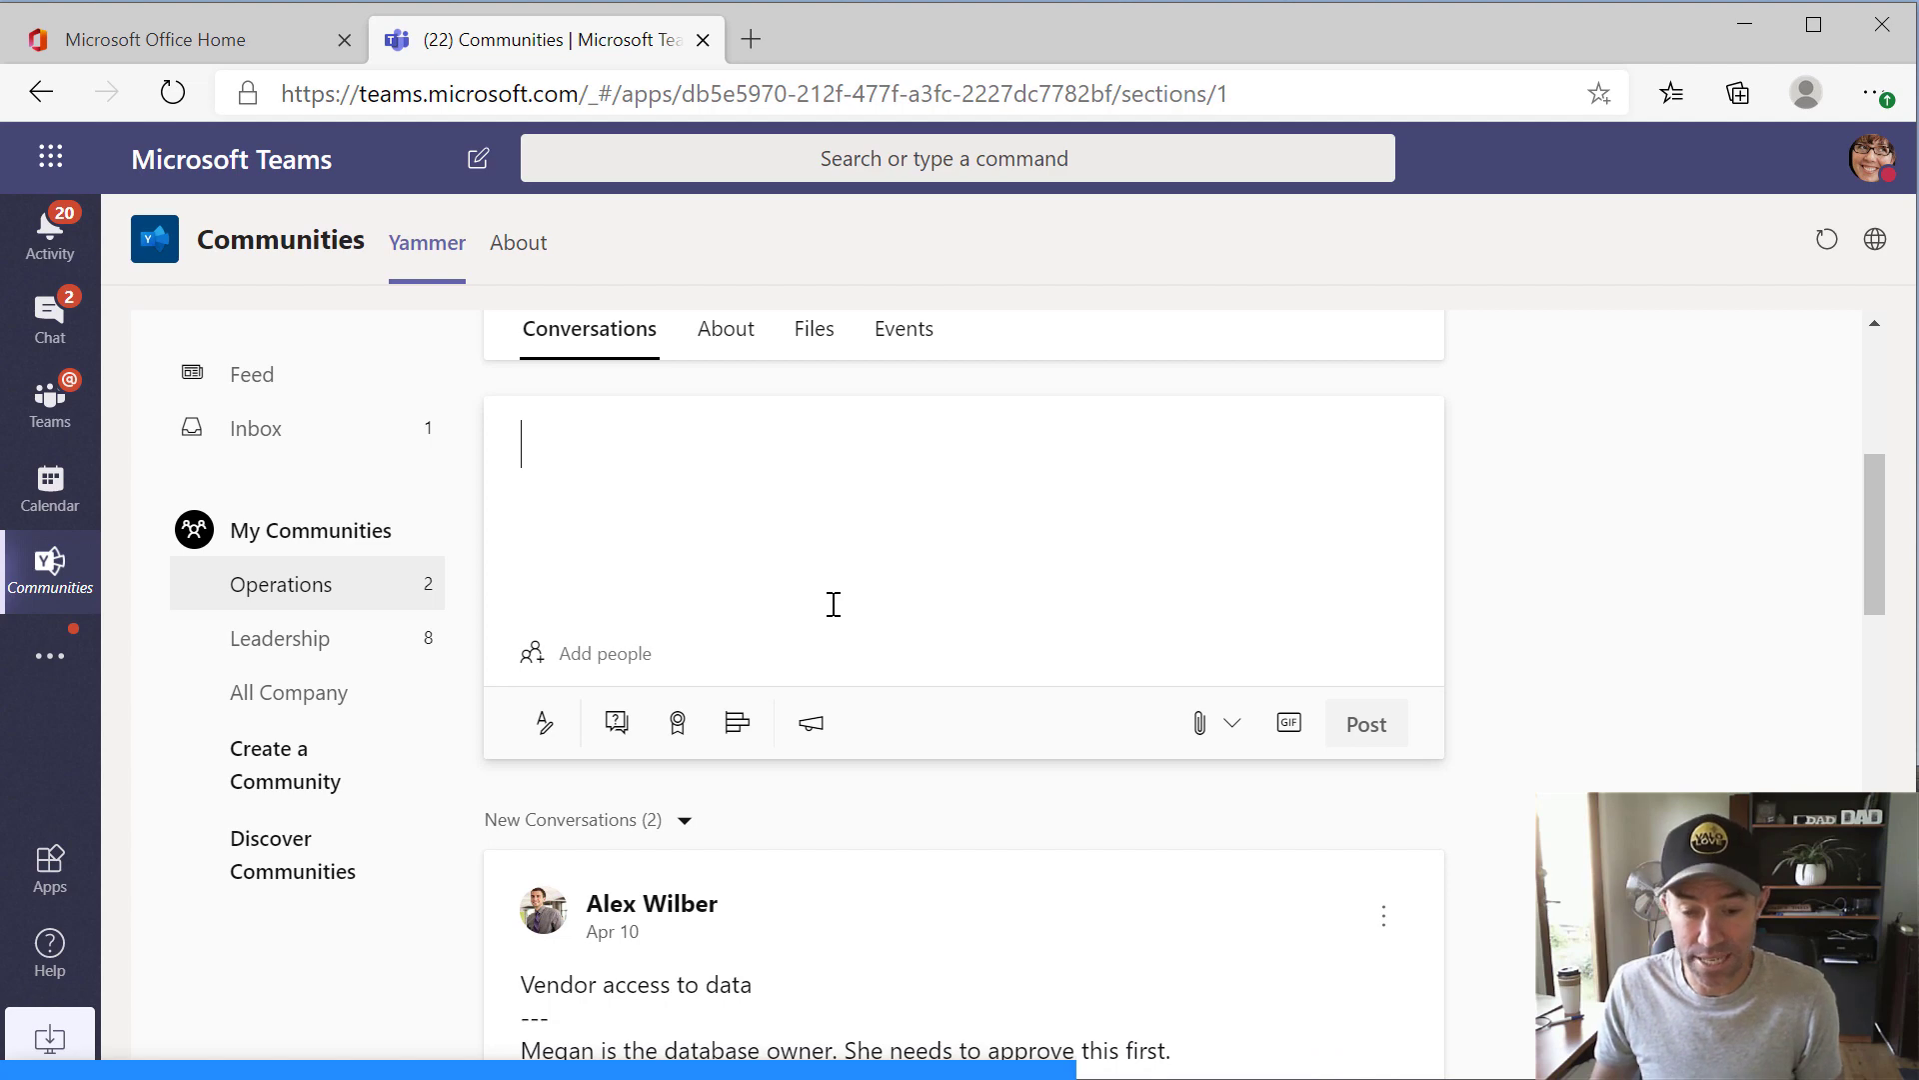
{"action": "scroll", "coordinate": [833, 603], "scroll_direction": "up", "scroll_amount": 1}
{"action": "scroll", "coordinate": [830, 606], "scroll_direction": "down", "scroll_amount": 5}
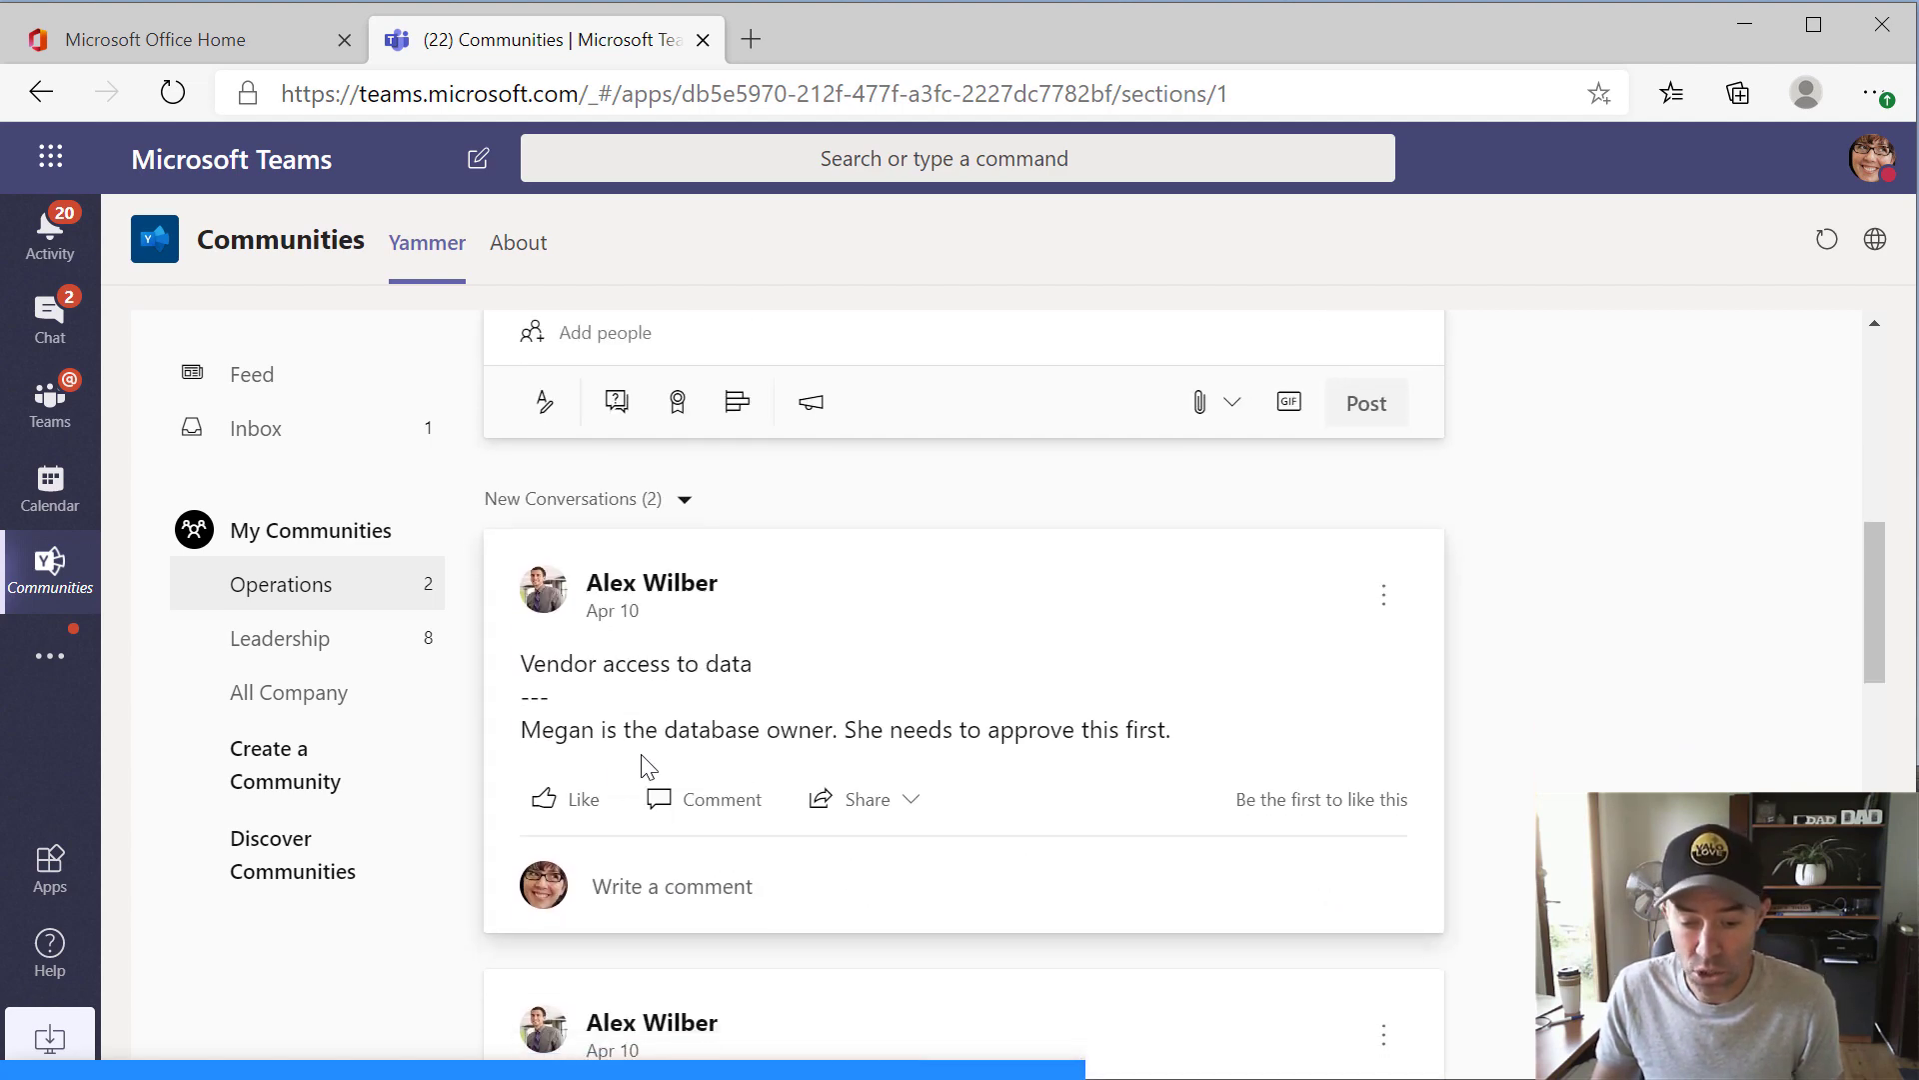
Like the "Vendor access to data" post and view its sharing options.
{"action": "left_click", "coordinate": [556, 797]}
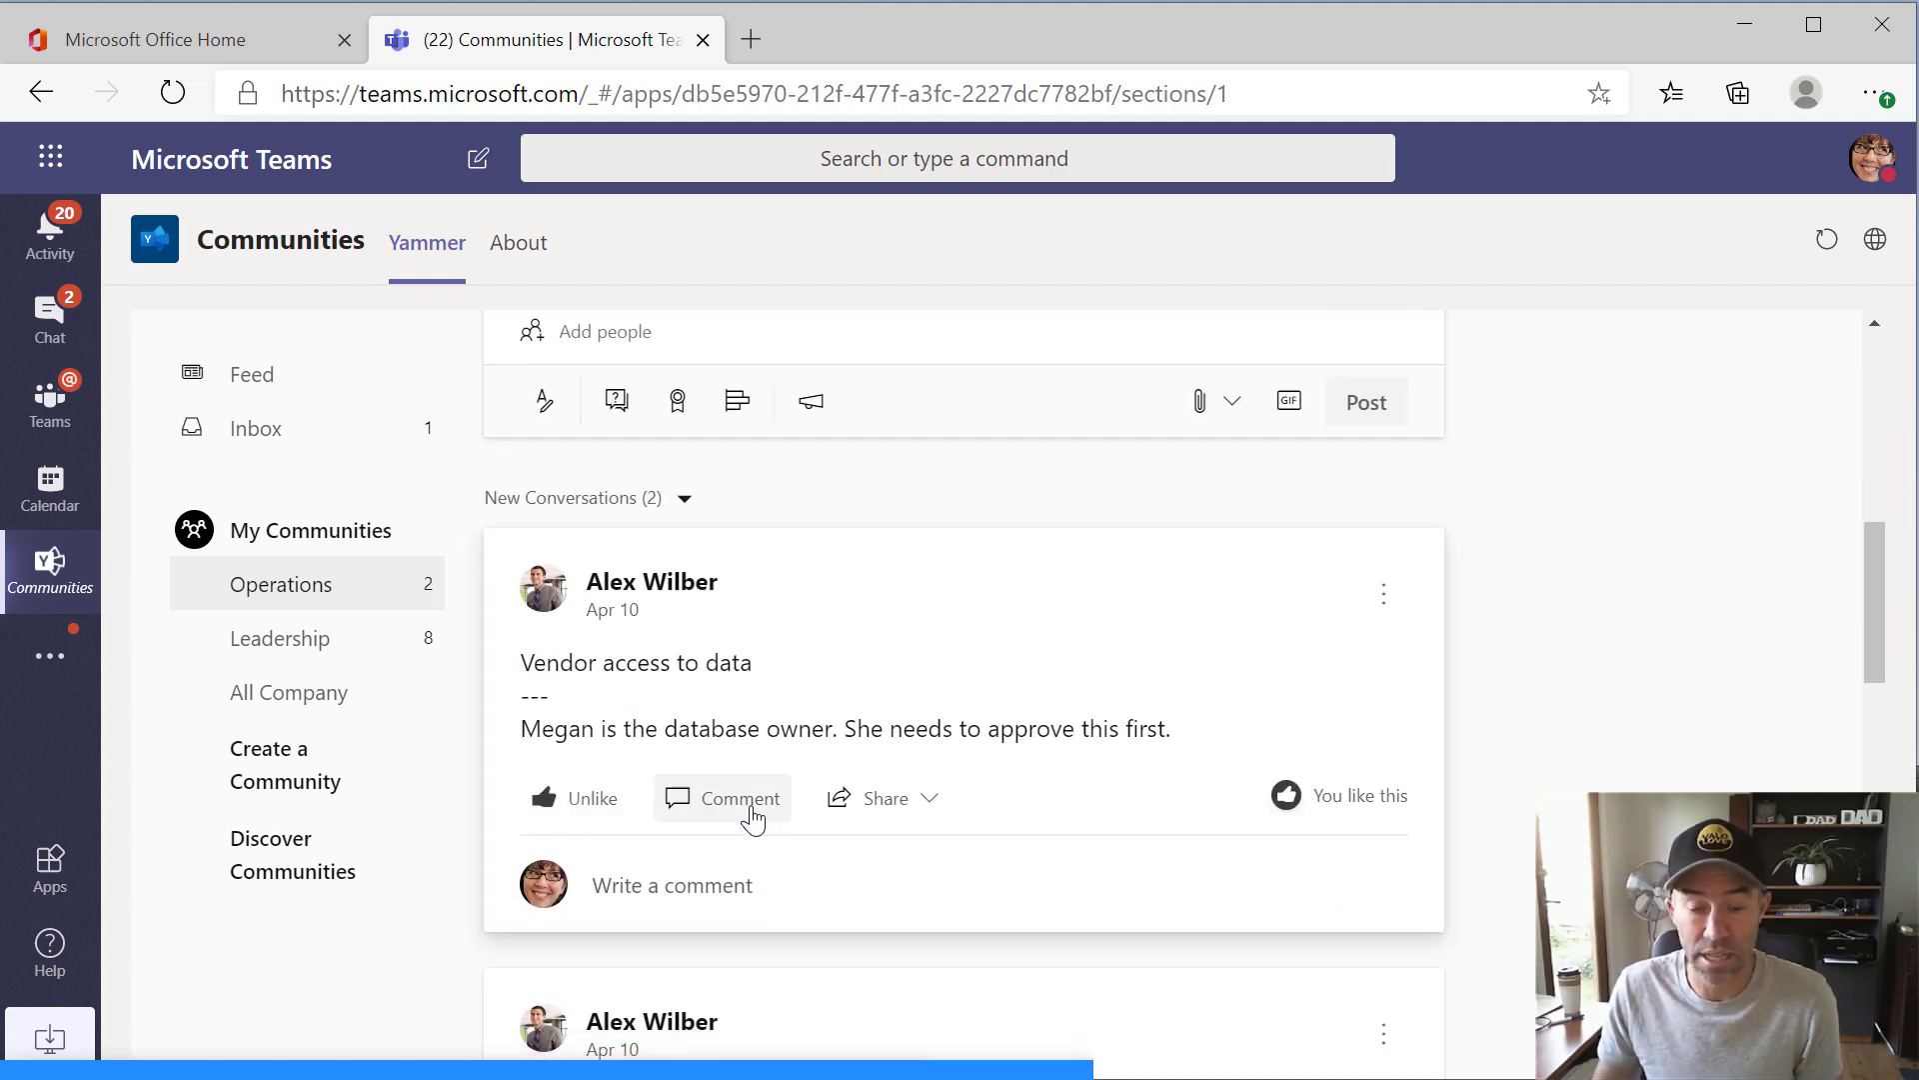
{"action": "left_click", "coordinate": [926, 805]}
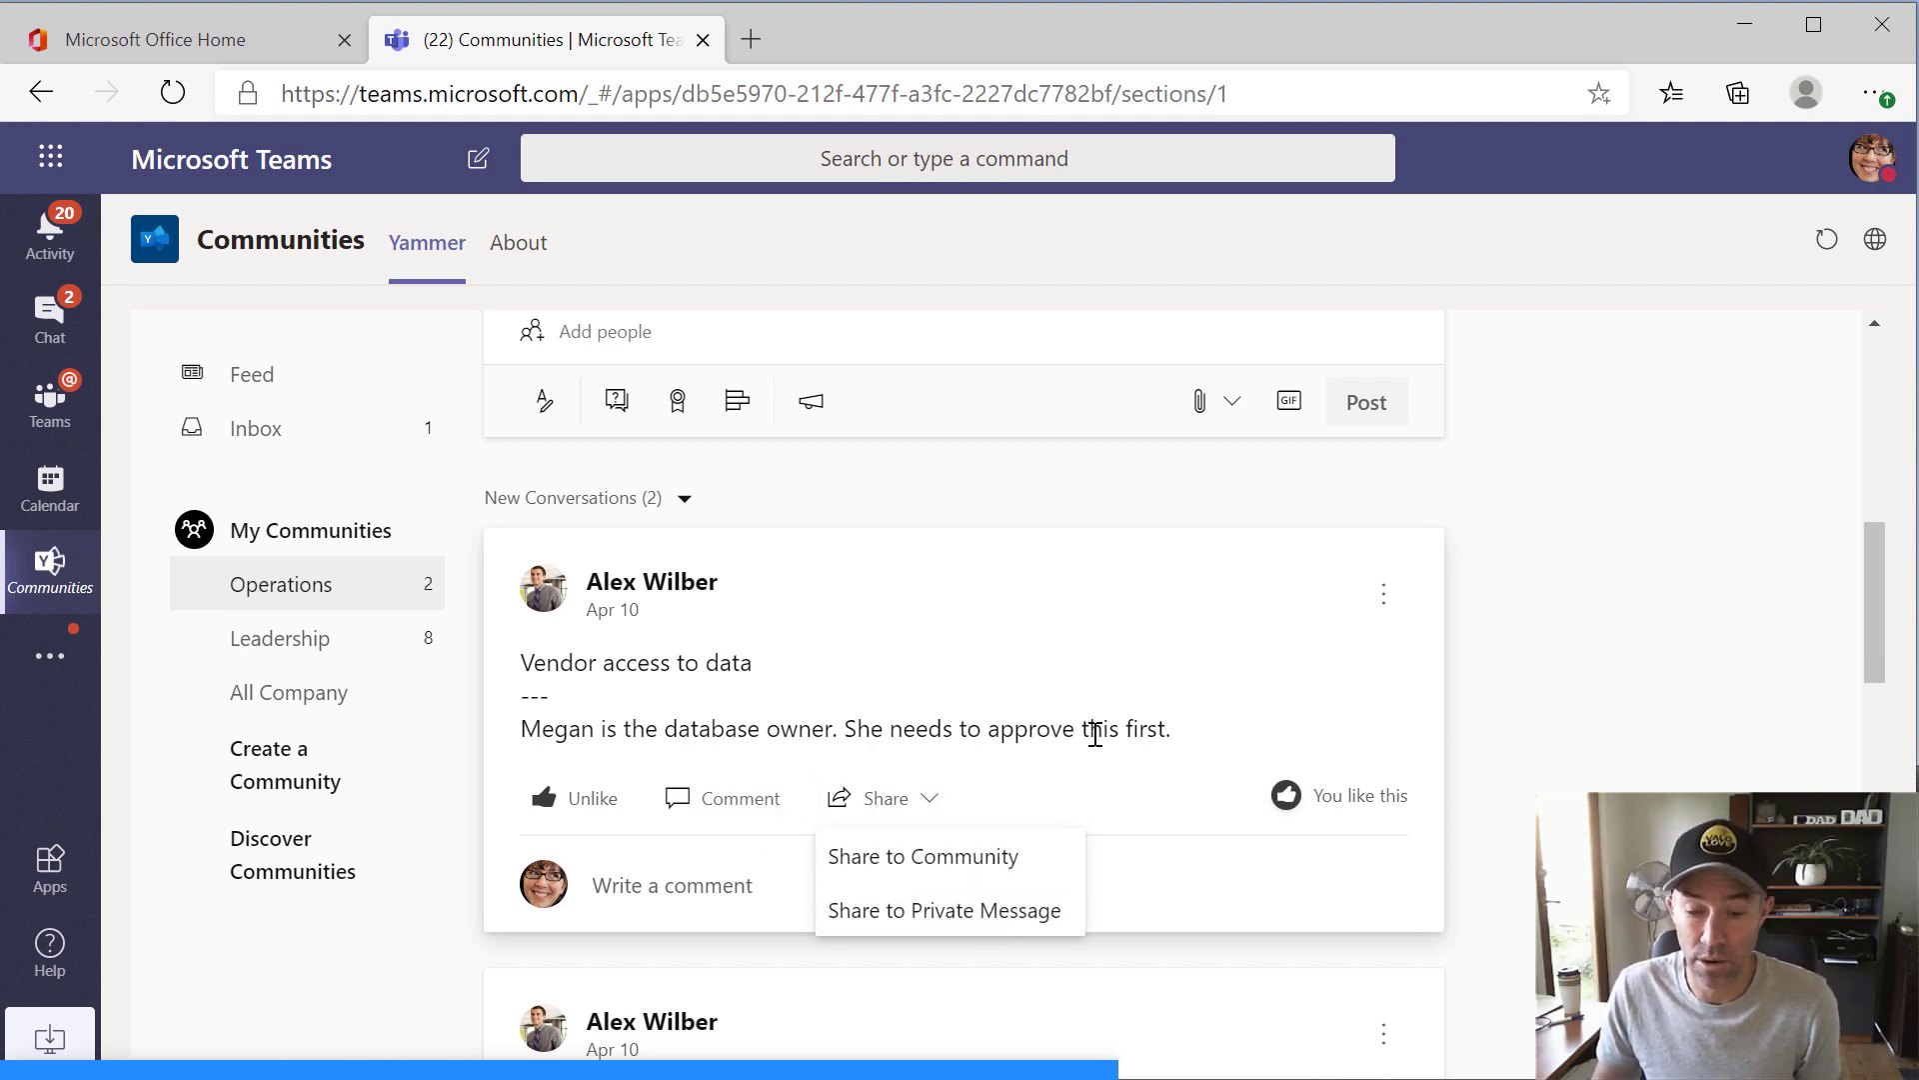
{"action": "scroll", "coordinate": [1261, 718], "scroll_direction": "down", "scroll_amount": 1}
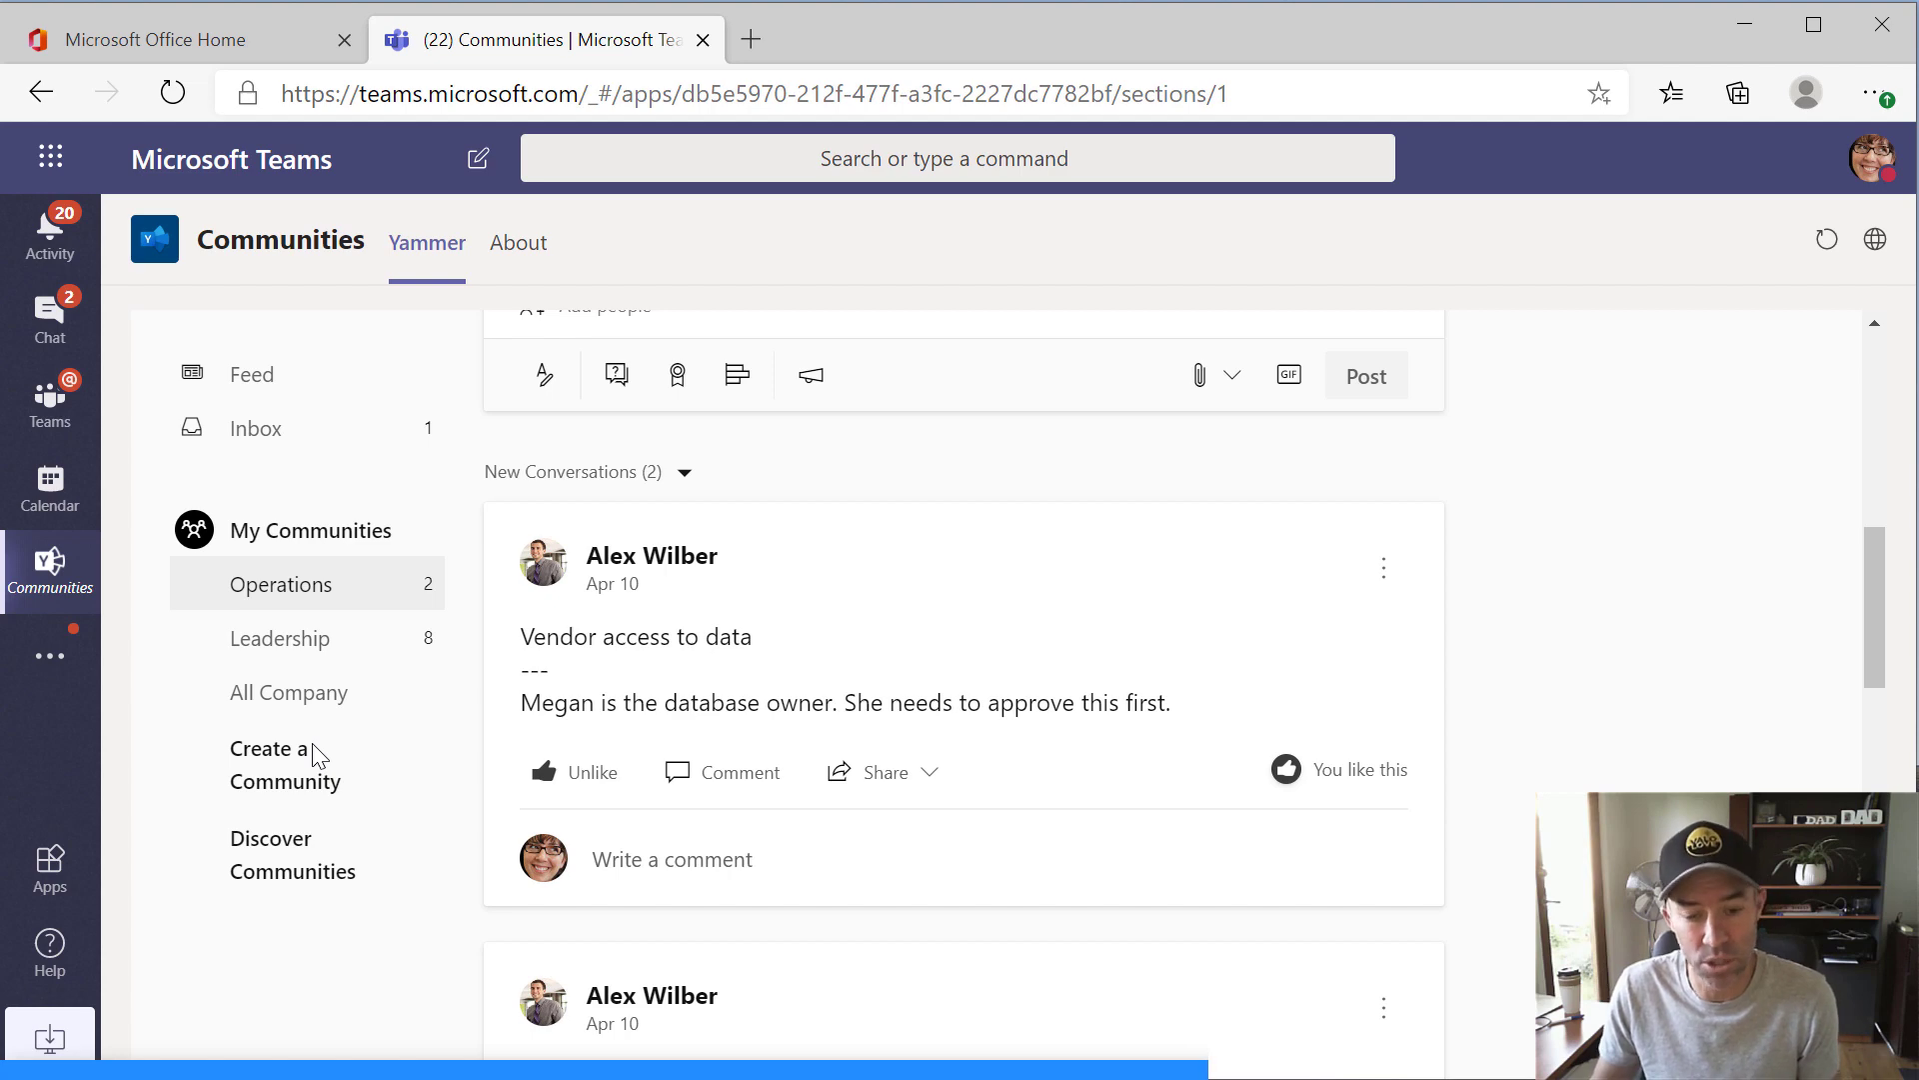
In the Sales and Marketing team's General channel, start a new tab and choose the Communities app found by searching "commun".
{"action": "left_click", "coordinate": [62, 410]}
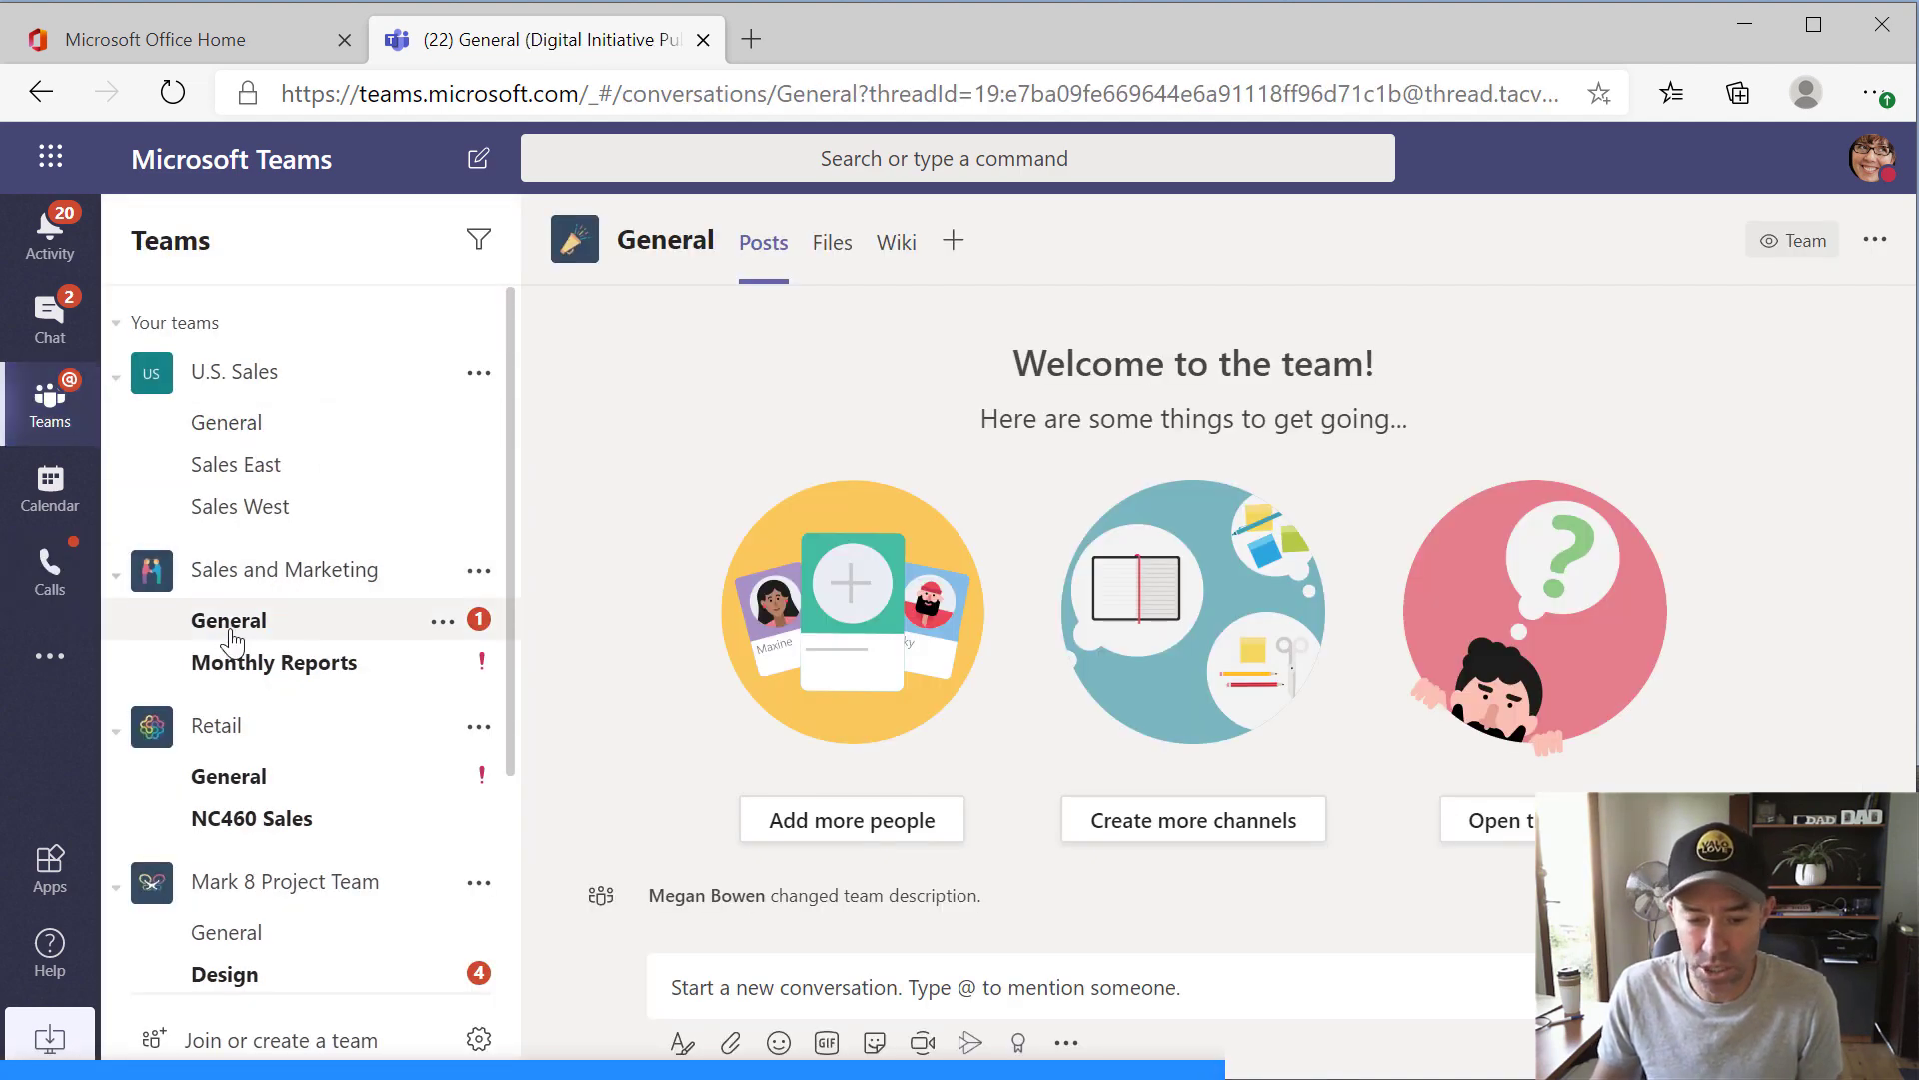
{"action": "left_click", "coordinate": [263, 631]}
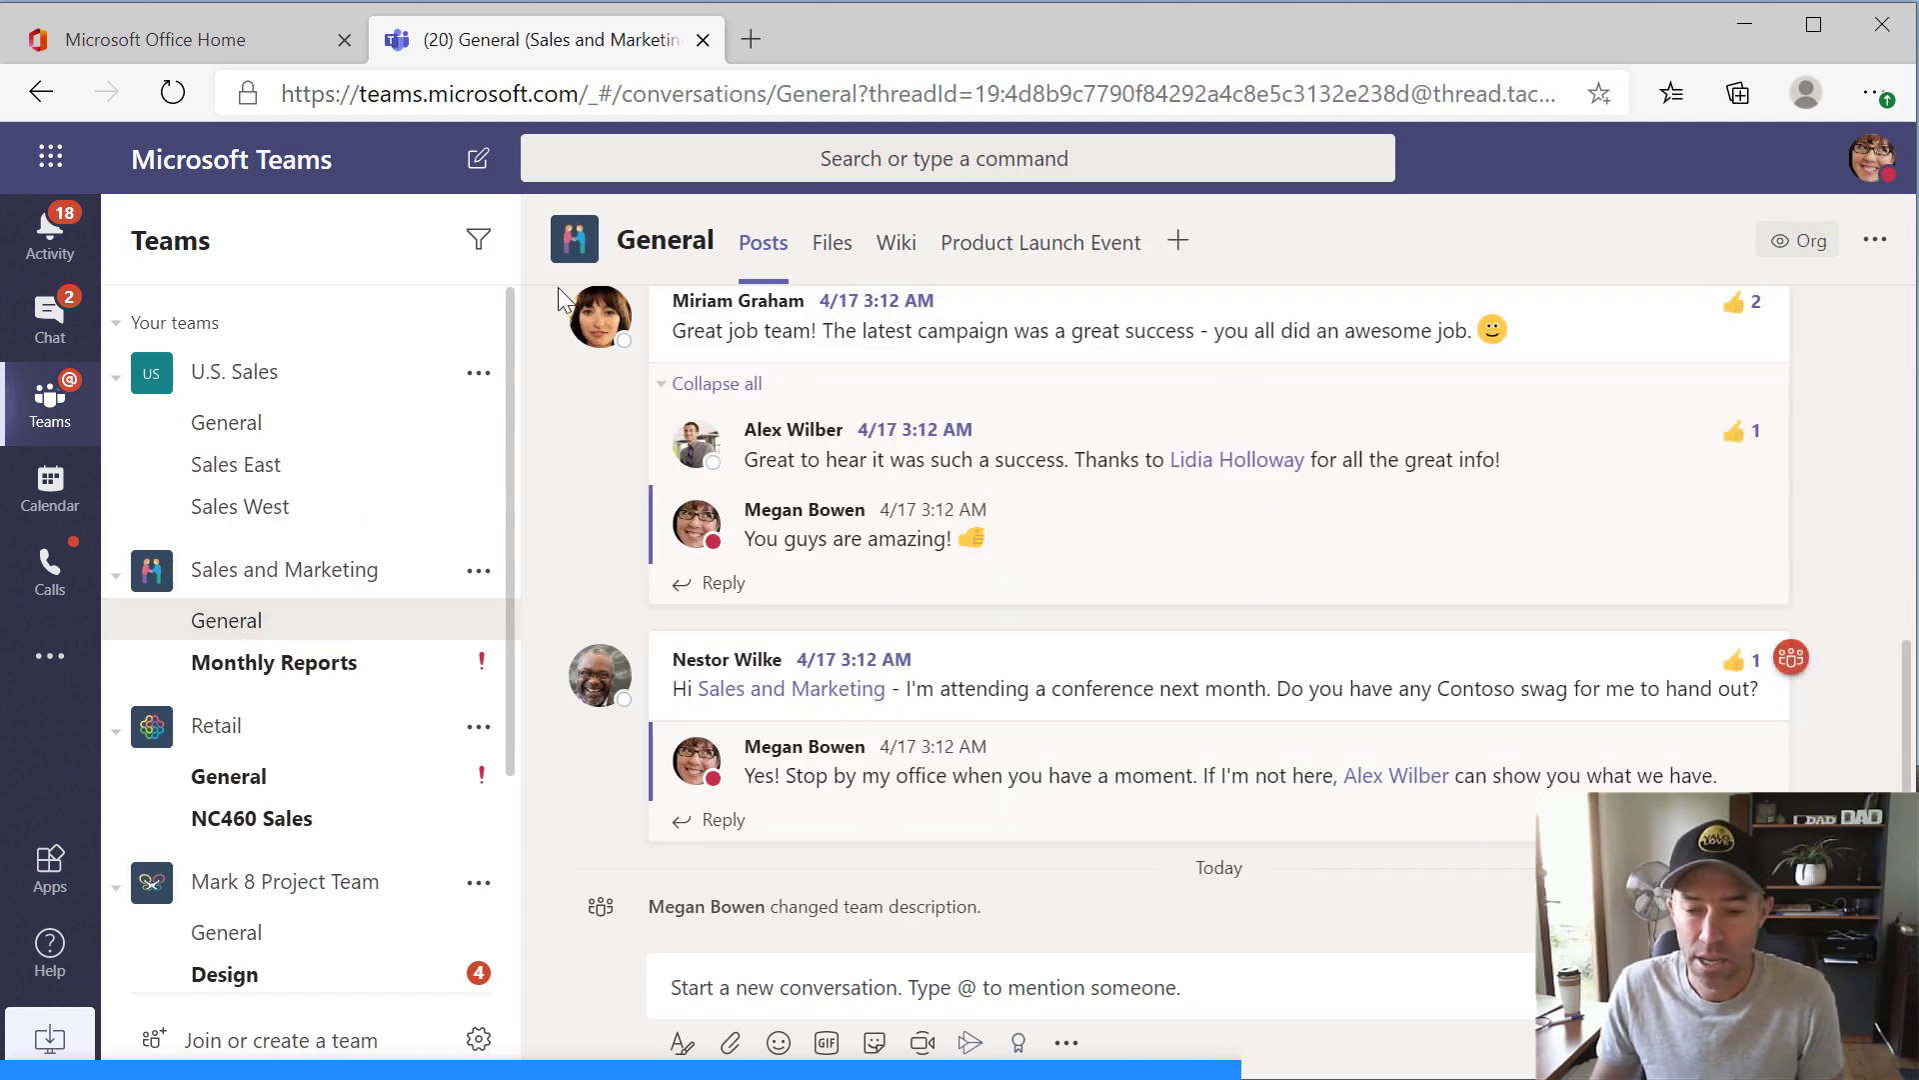
{"action": "left_click", "coordinate": [1174, 245]}
{"action": "type", "text": "commun"}
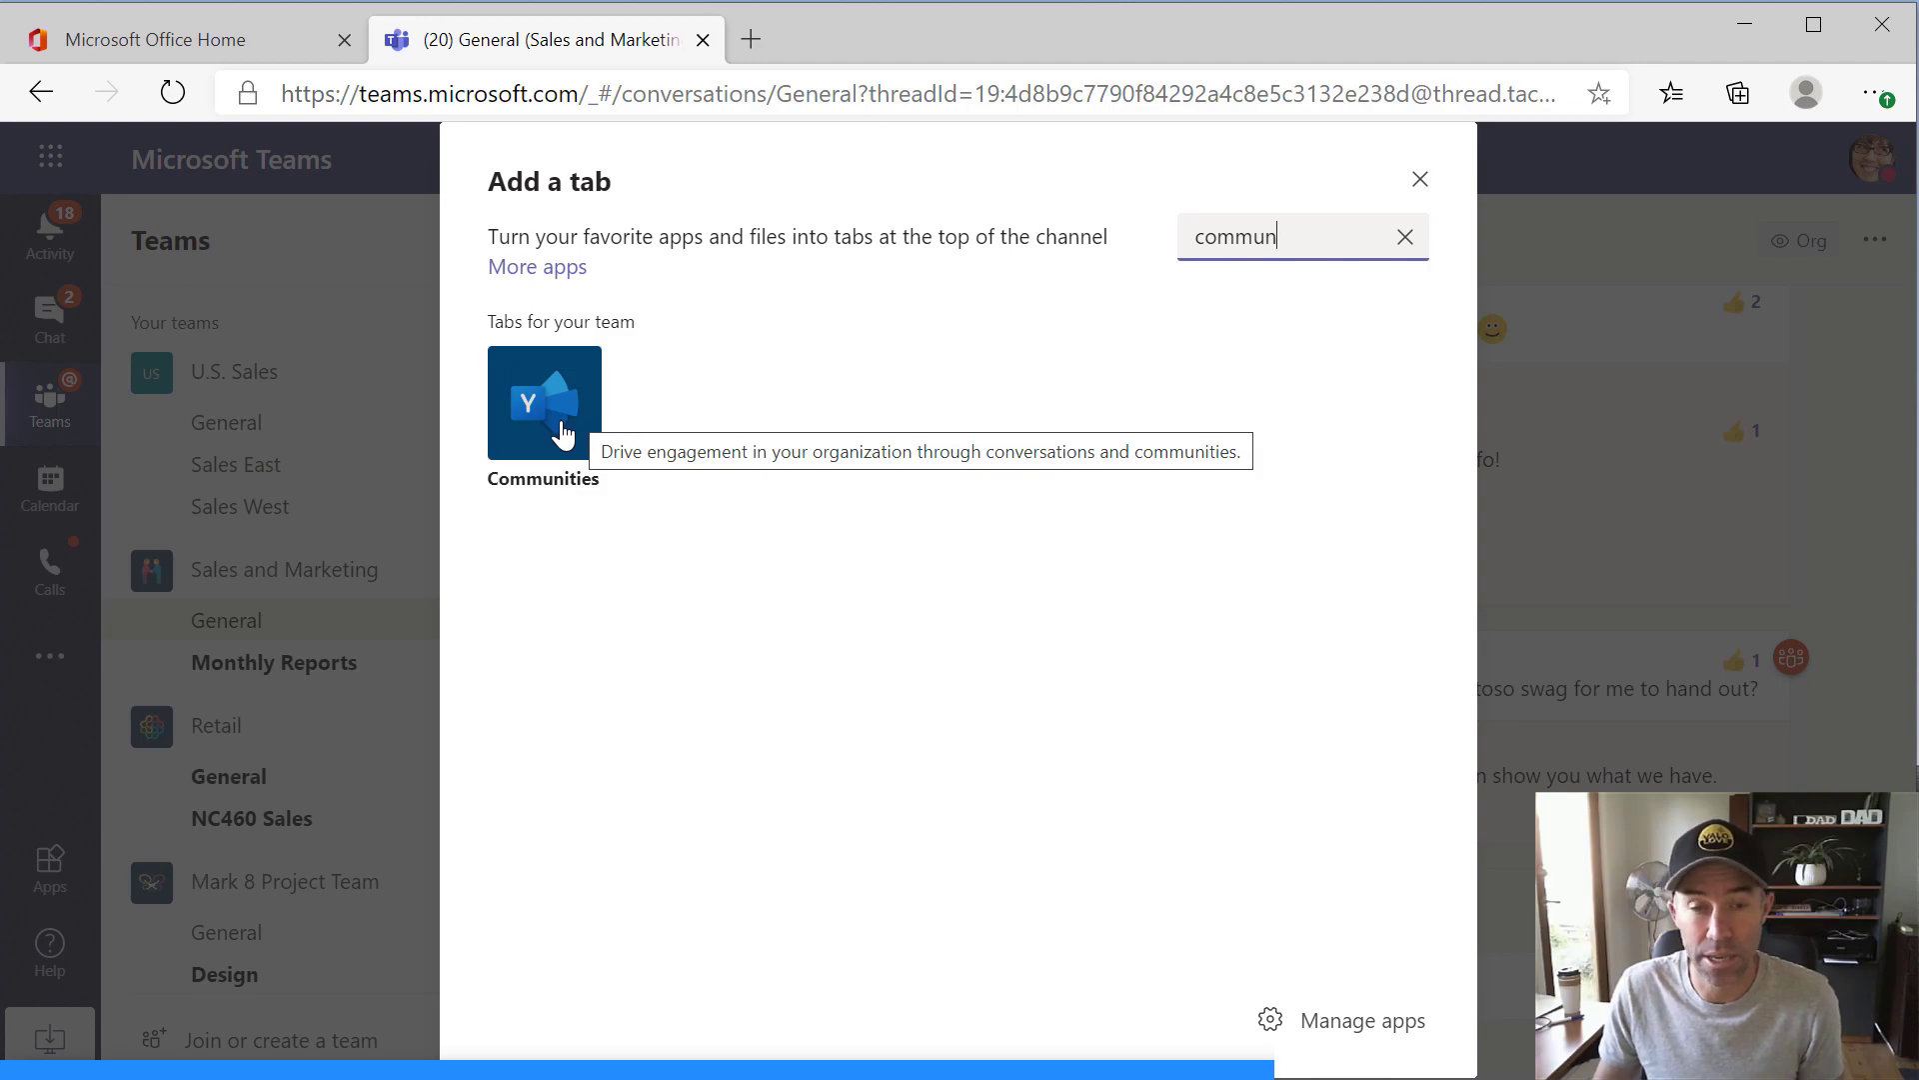
{"action": "left_click", "coordinate": [530, 410]}
{"action": "left_click", "coordinate": [559, 384]}
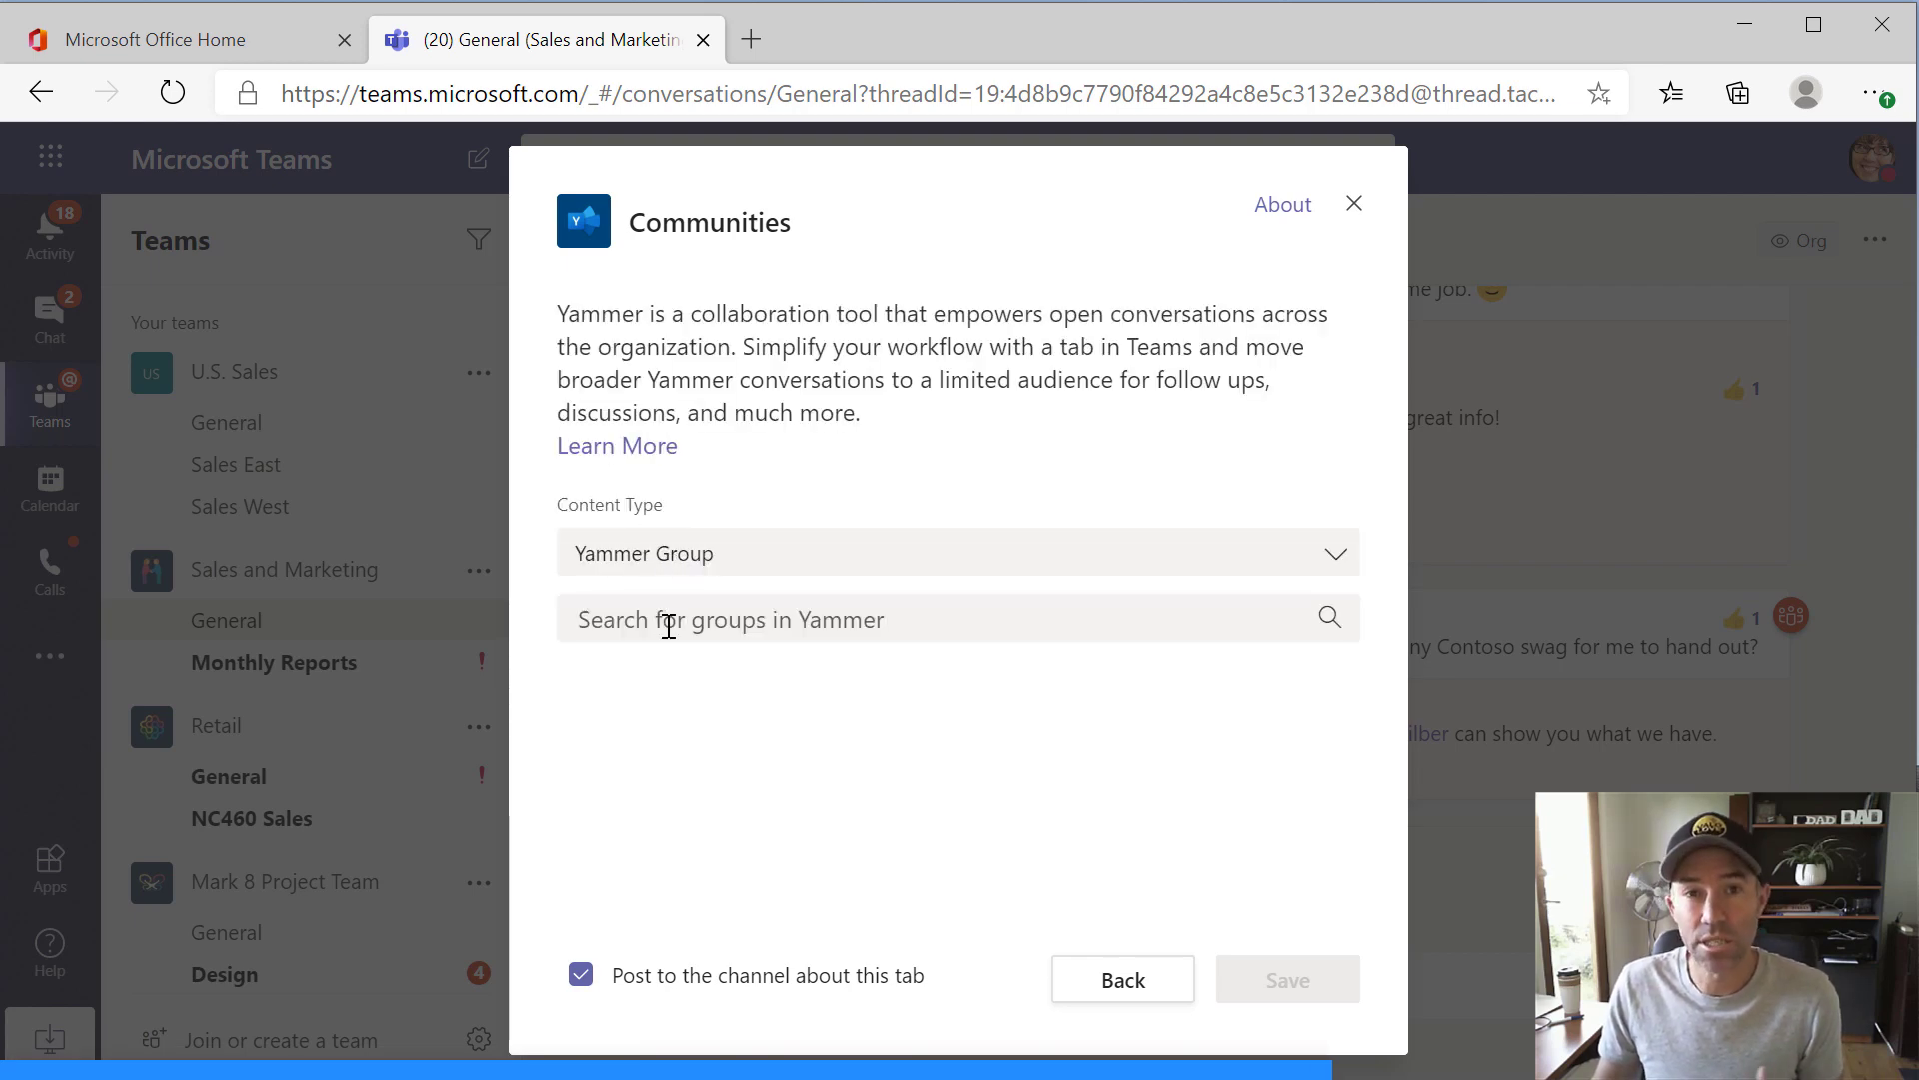
Set the tab's content type to Yammer Group, search for "oper", select the Operations group, and save the tab.
{"action": "left_click", "coordinate": [669, 556]}
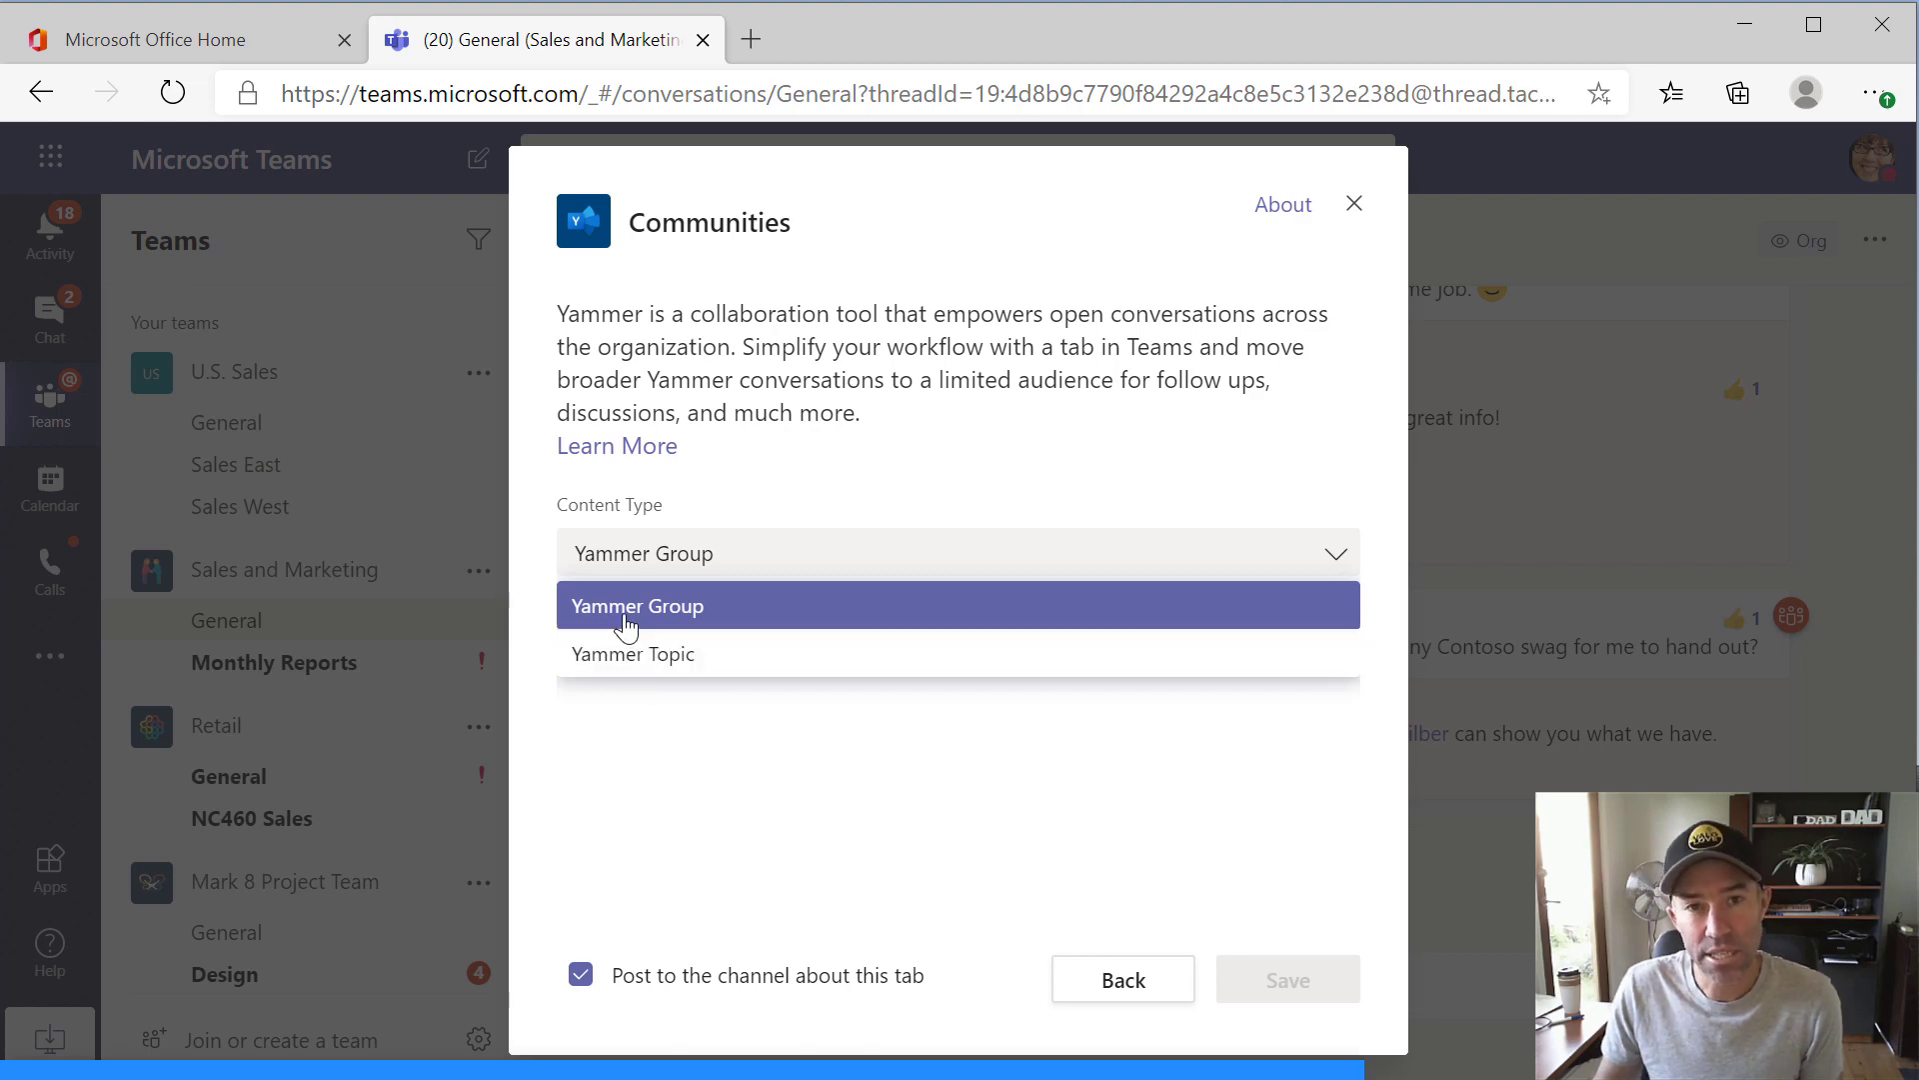
{"action": "left_click", "coordinate": [624, 620]}
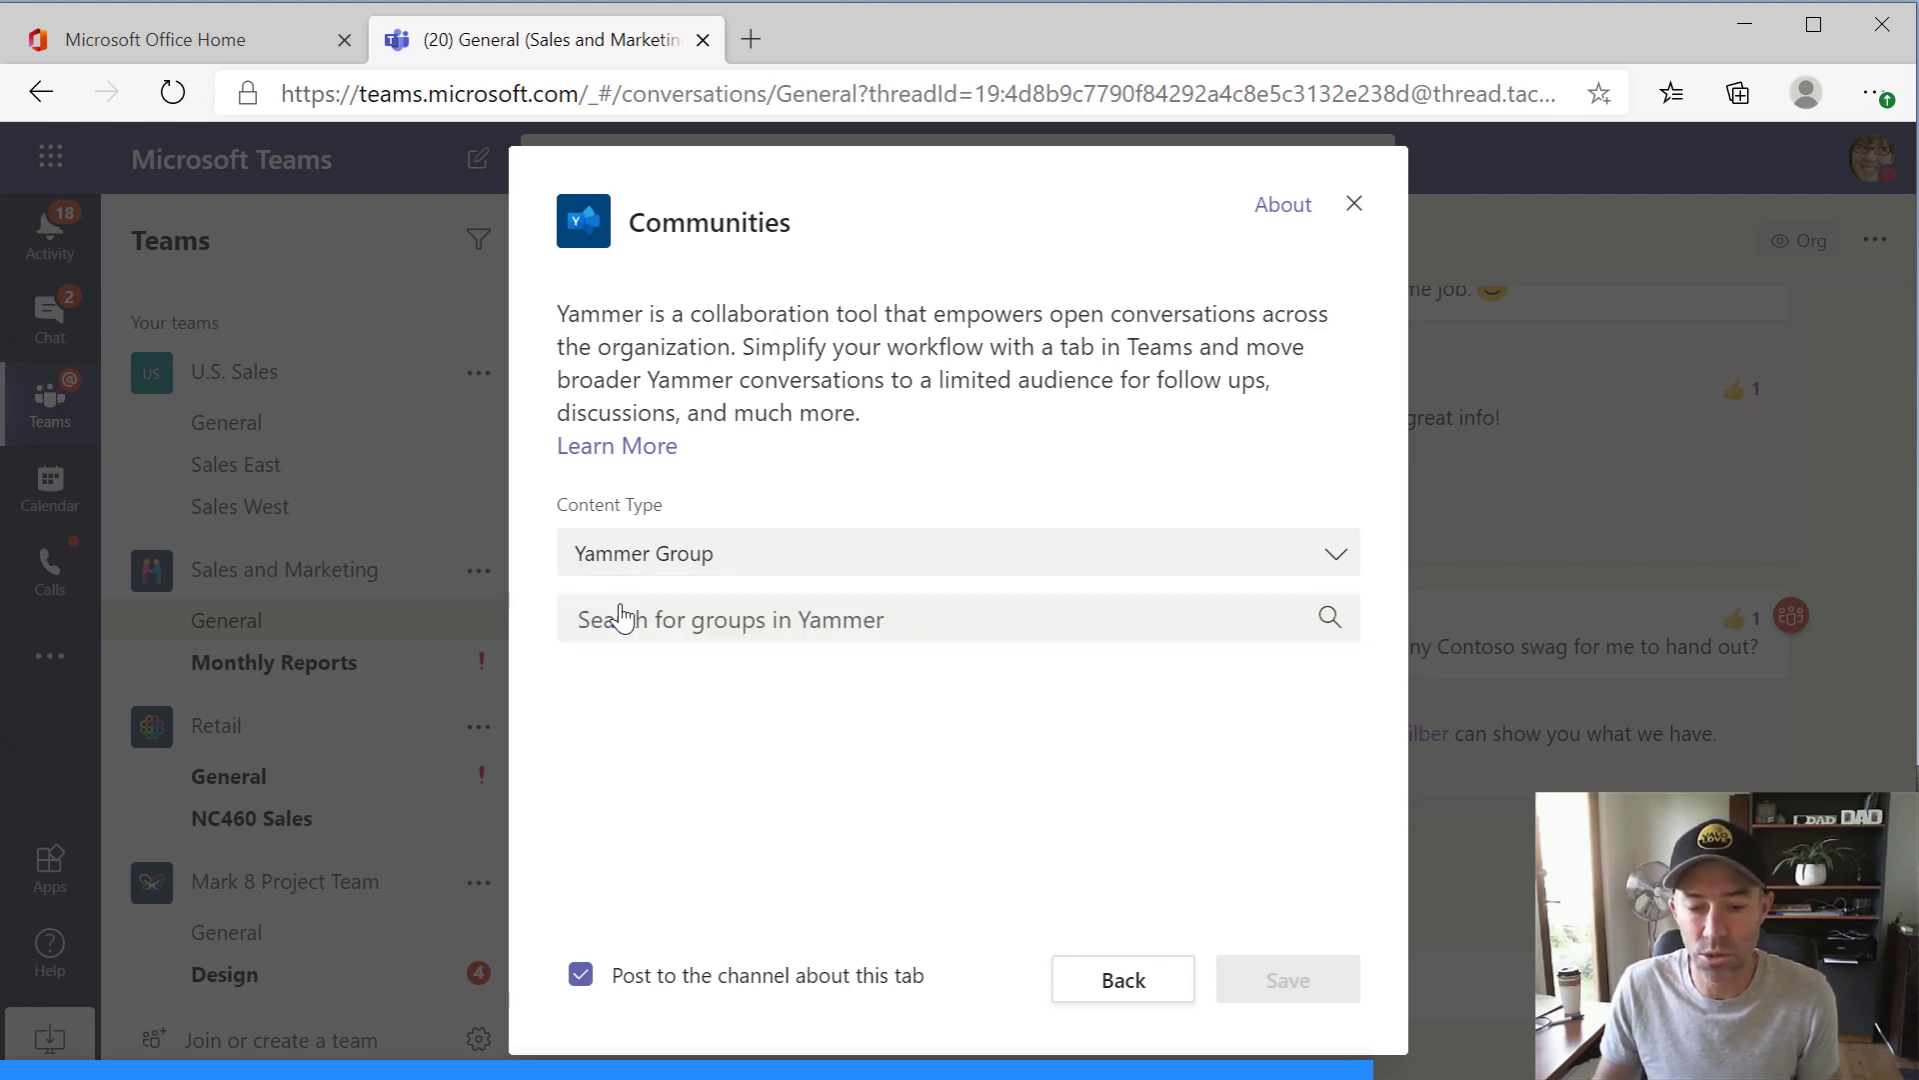
{"action": "left_click", "coordinate": [633, 616]}
{"action": "type", "text": "open"}
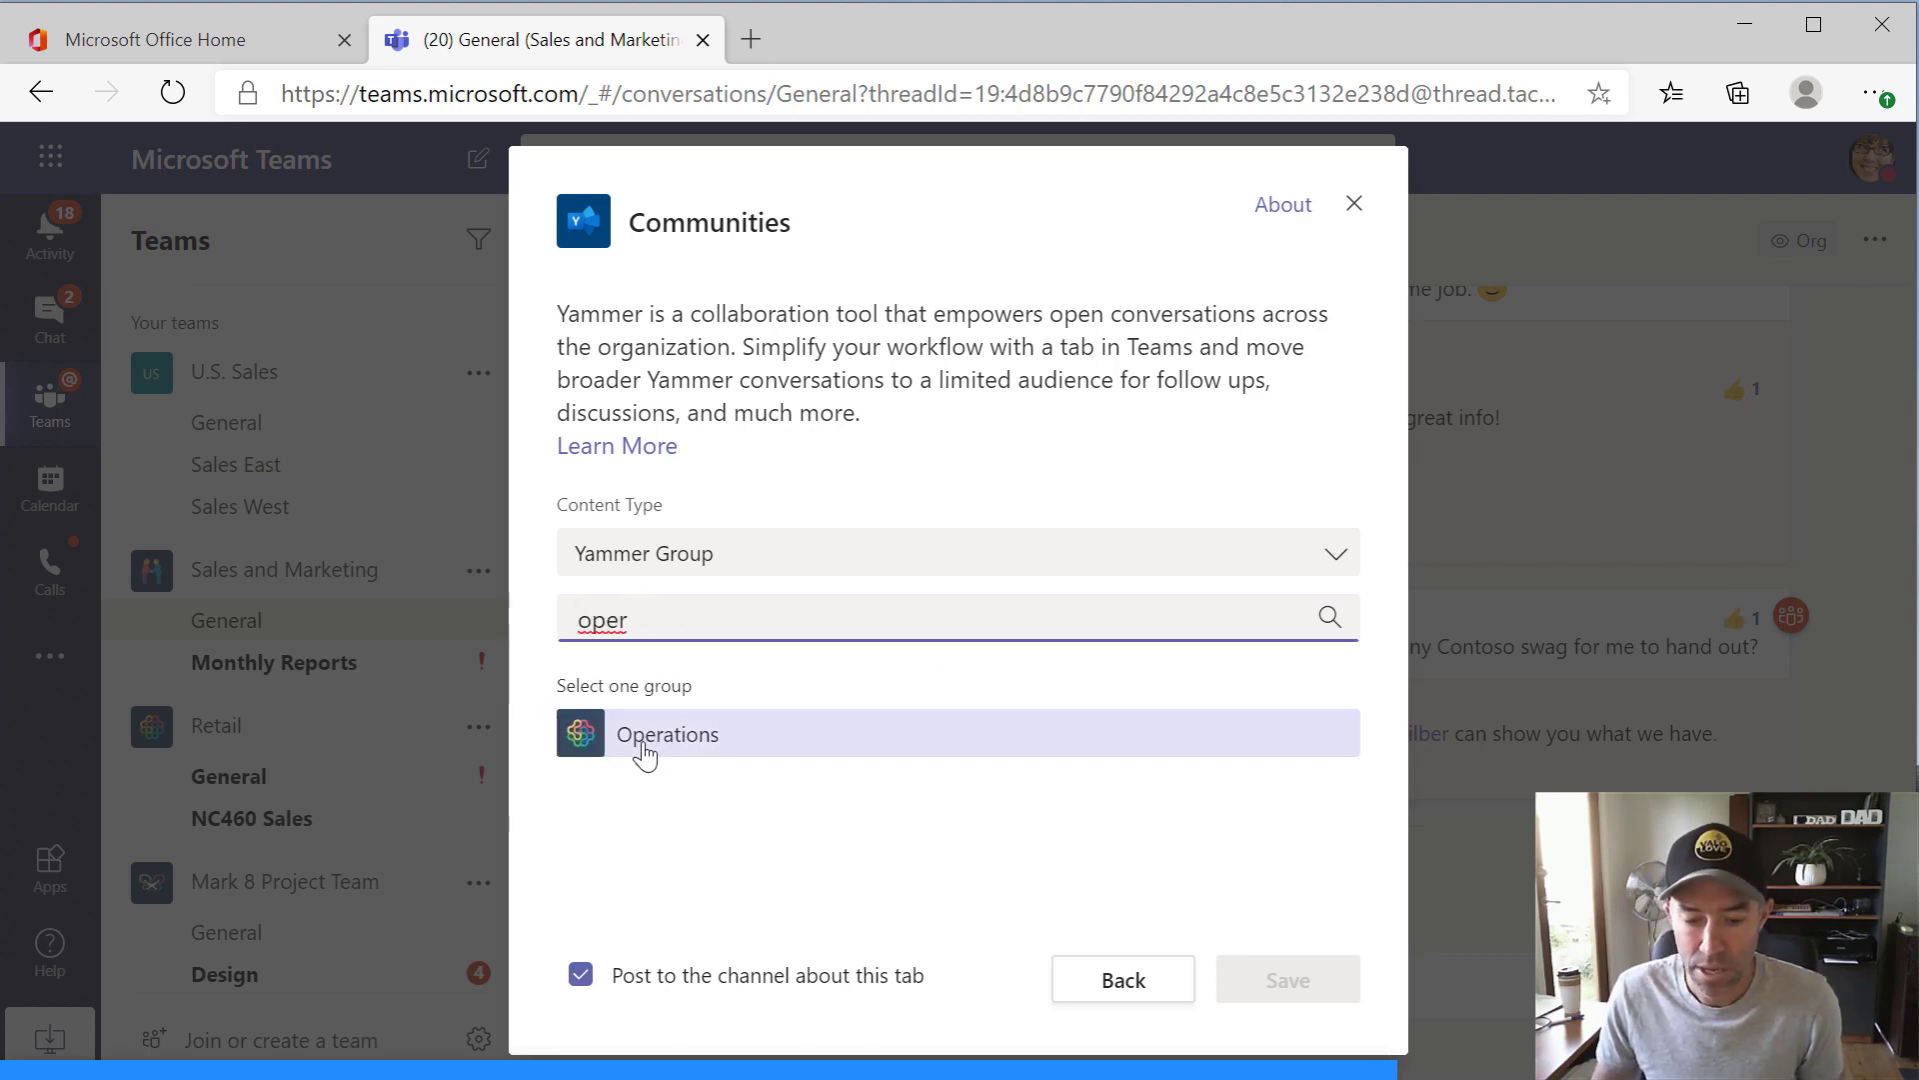
{"action": "left_click", "coordinate": [644, 747]}
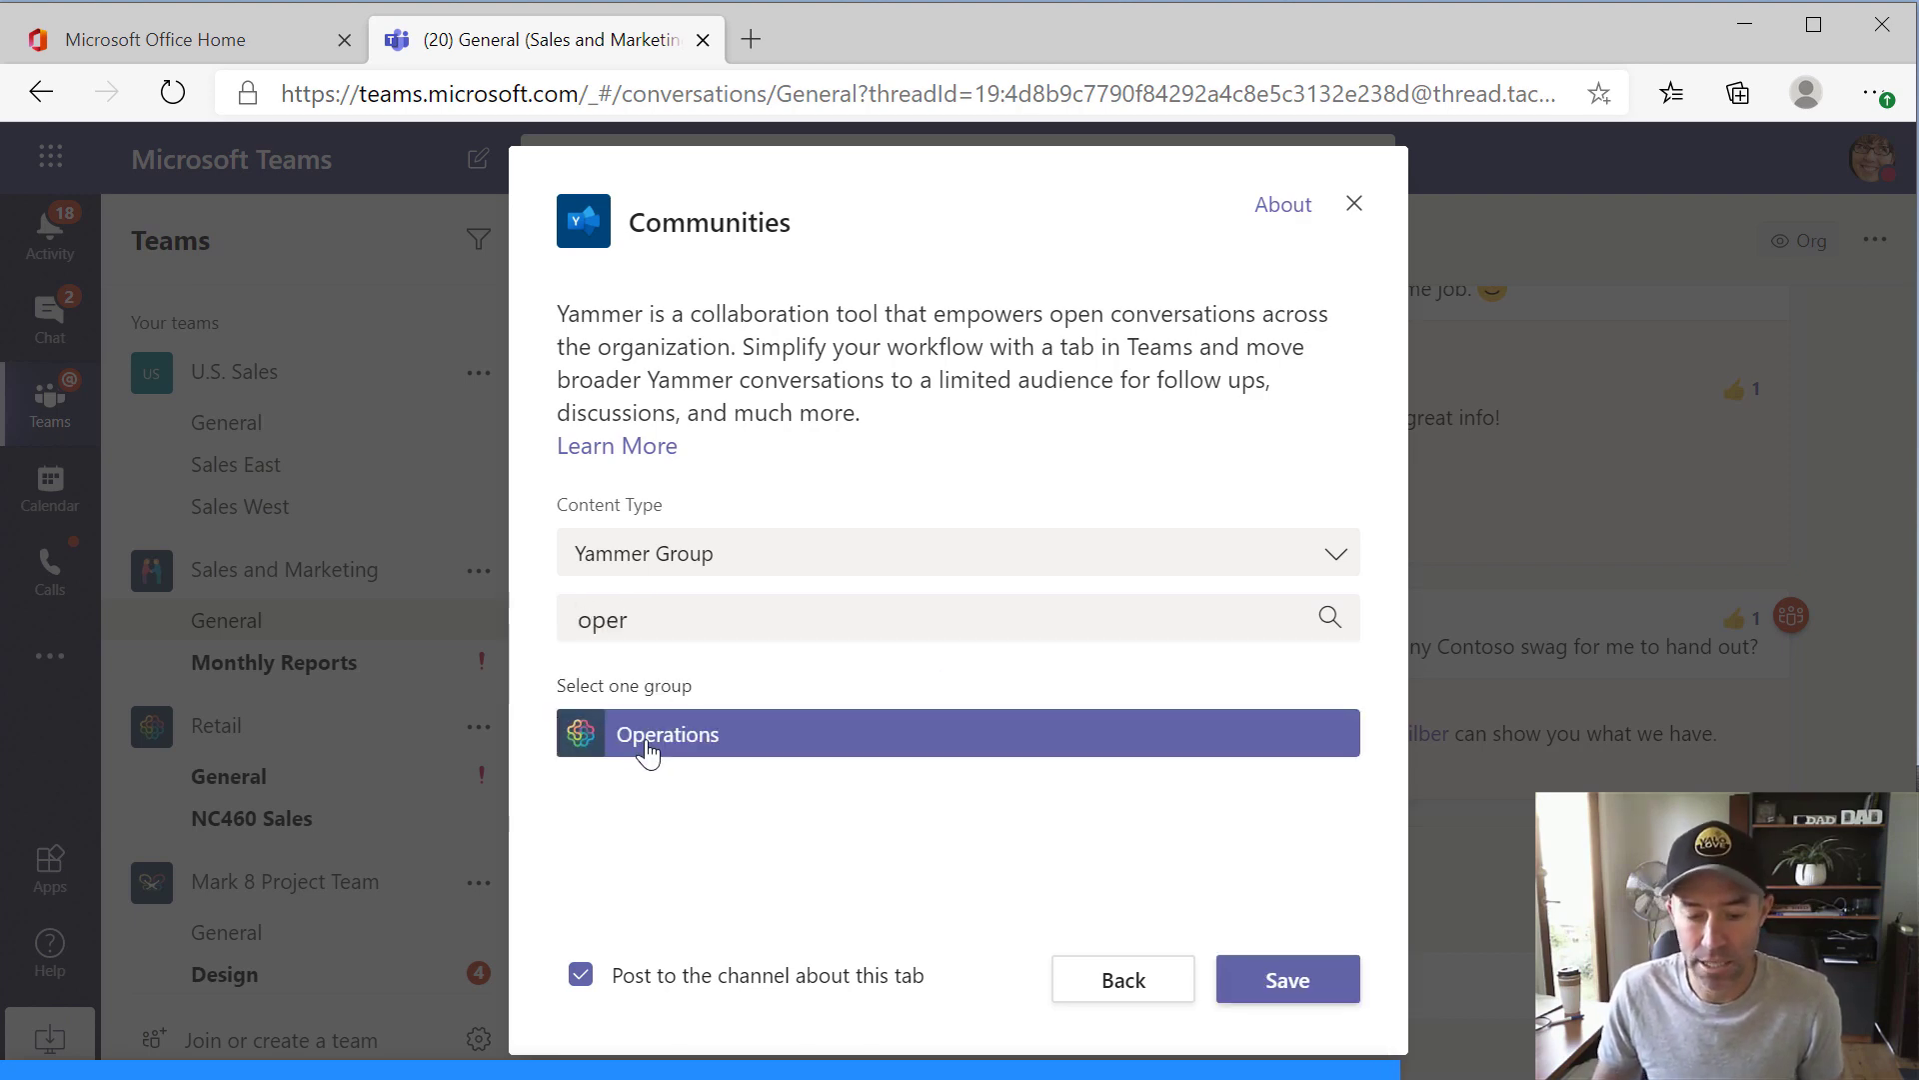
{"action": "left_click", "coordinate": [1275, 997]}
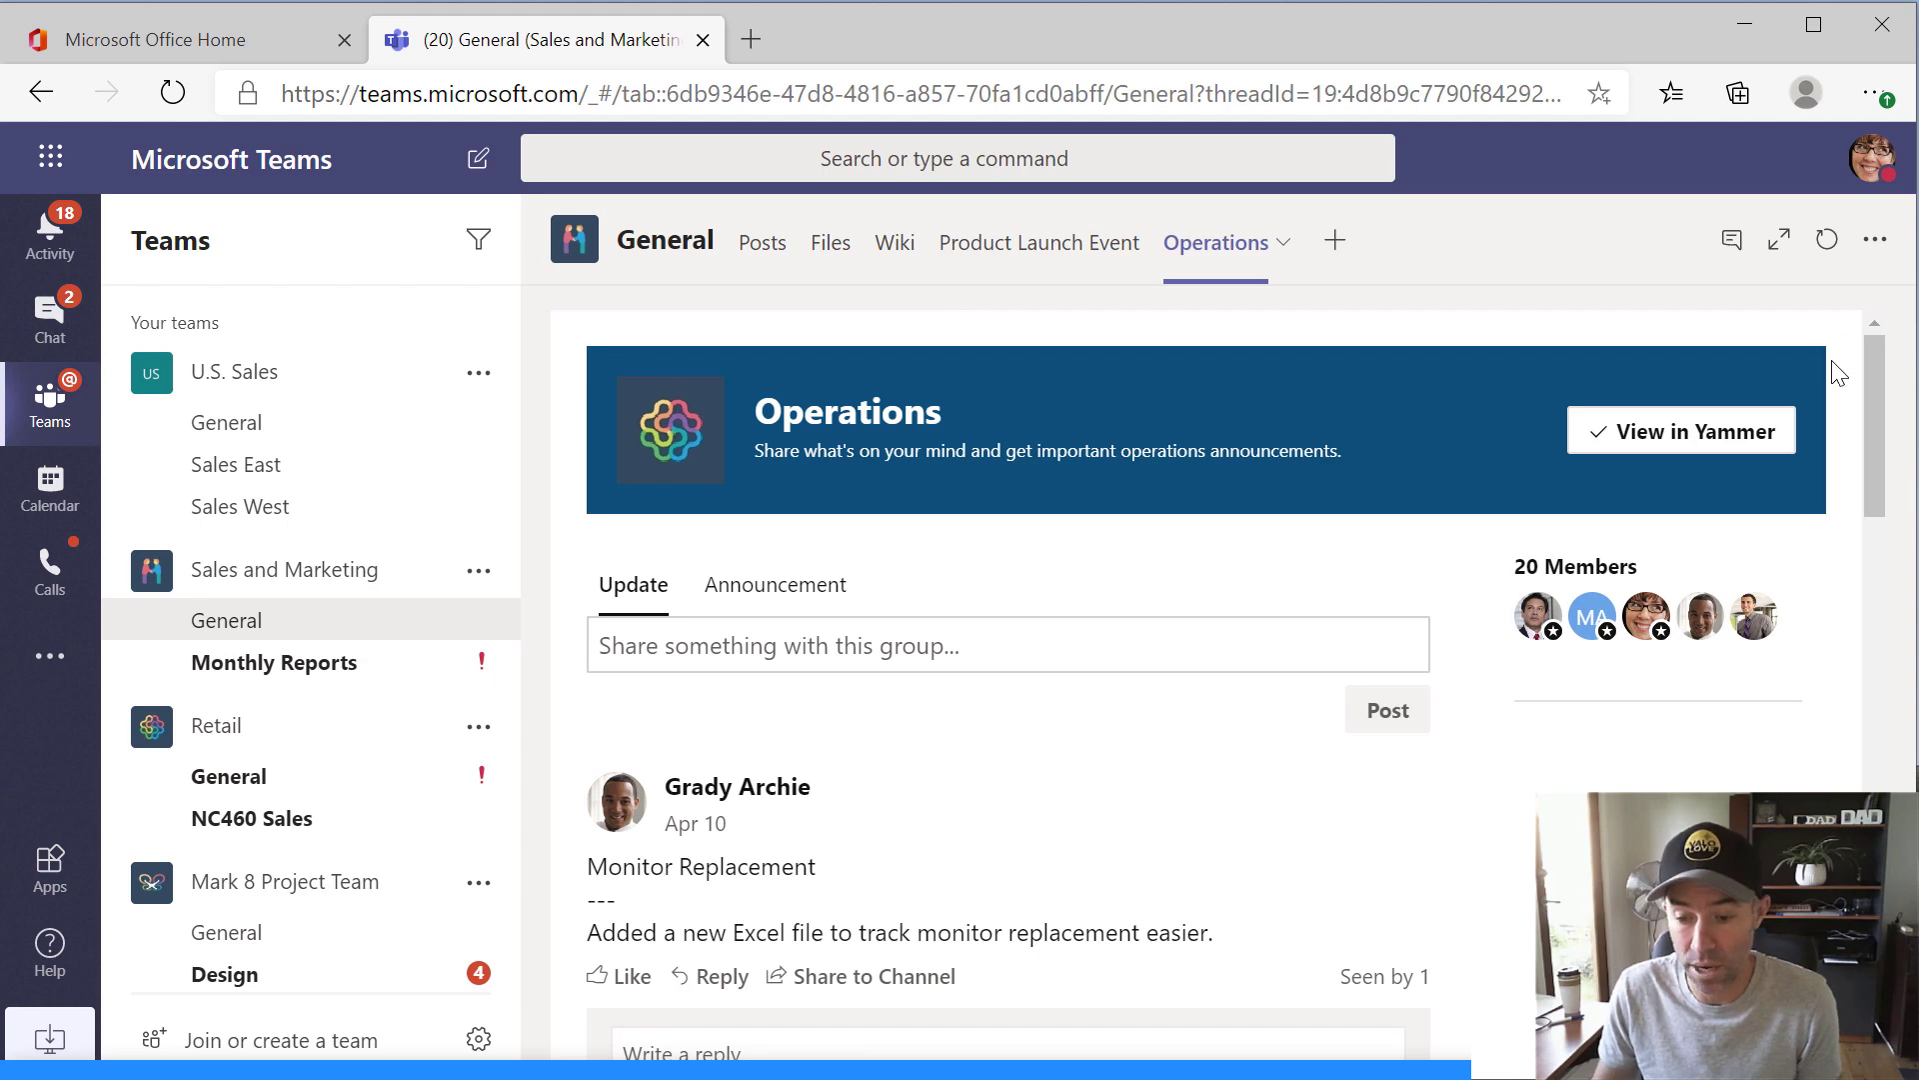
Look through the group conversations in the channel's new Operations tab.
{"action": "left_click_drag", "start_coordinate": [1879, 373], "coordinate": [1860, 336]}
{"action": "scroll", "coordinate": [1440, 541], "scroll_direction": "down", "scroll_amount": 2}
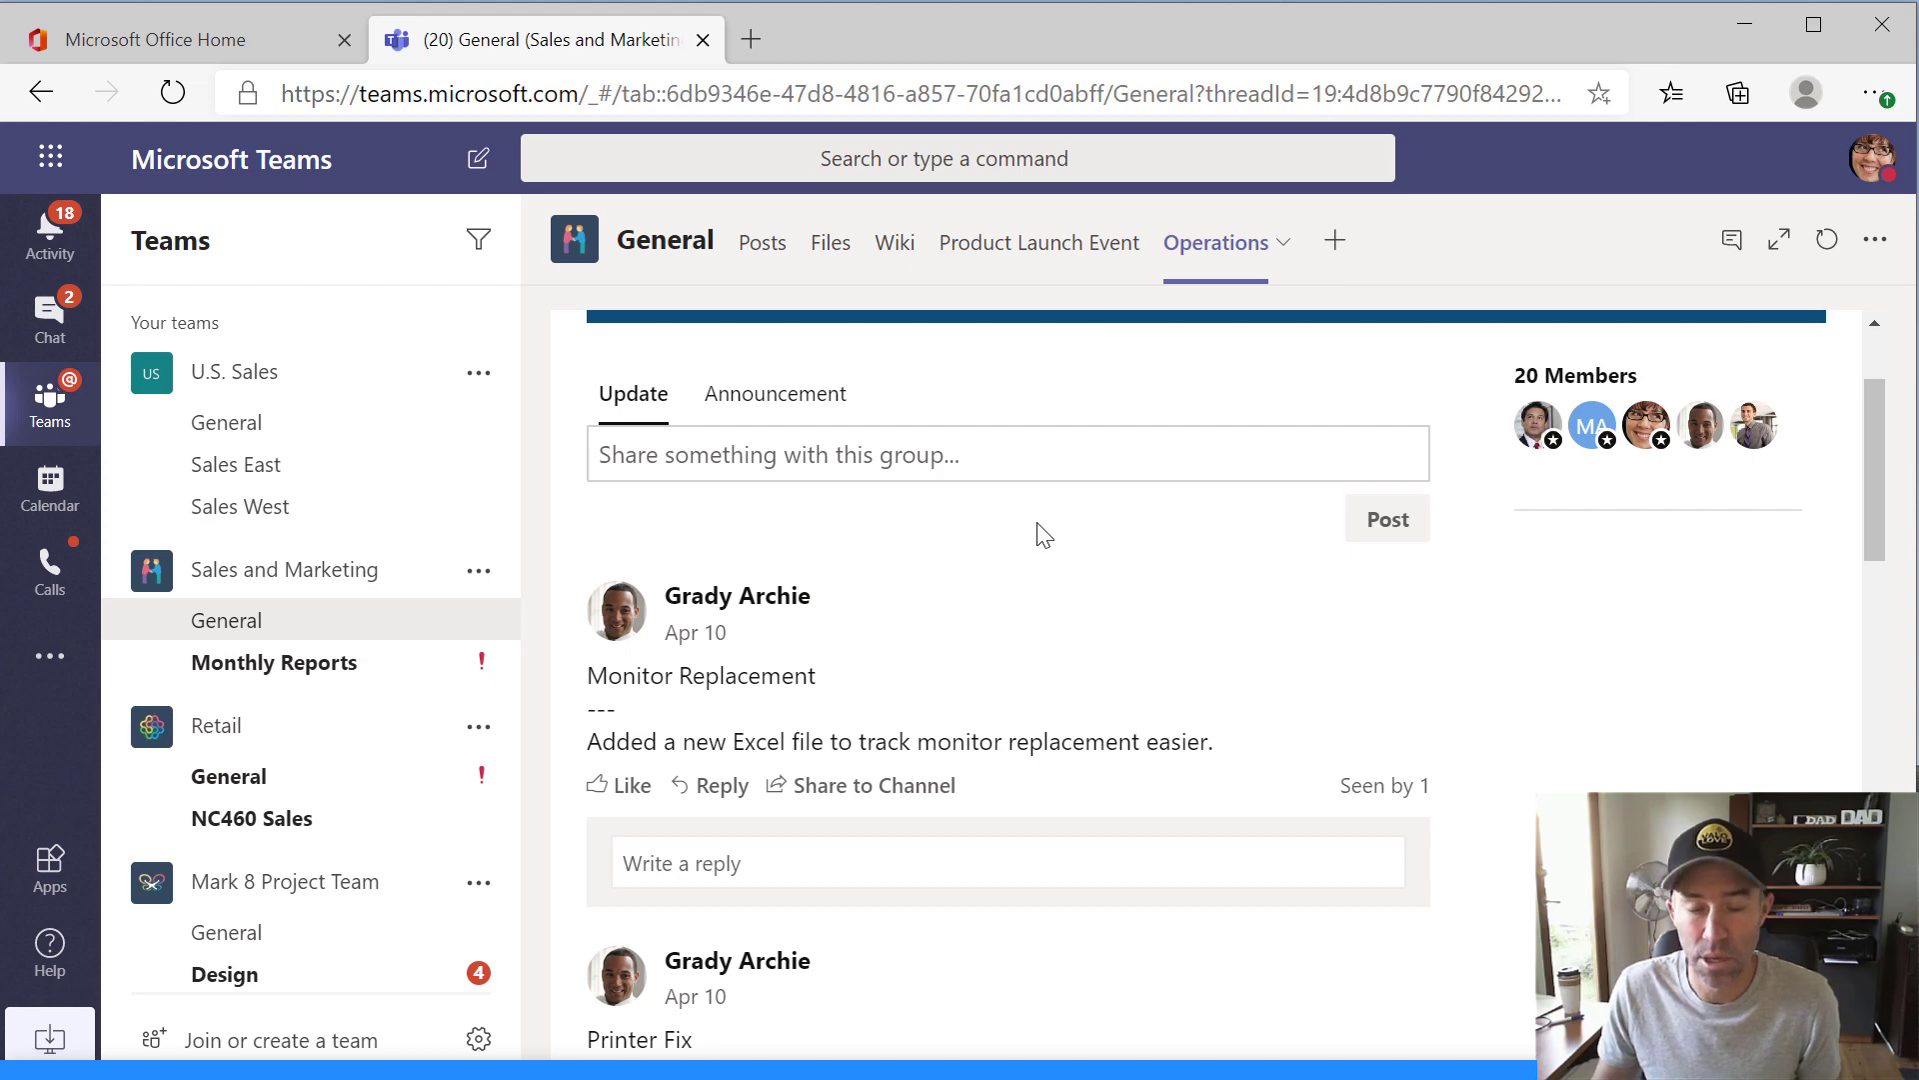
{"action": "scroll", "coordinate": [1042, 535], "scroll_direction": "down", "scroll_amount": 1}
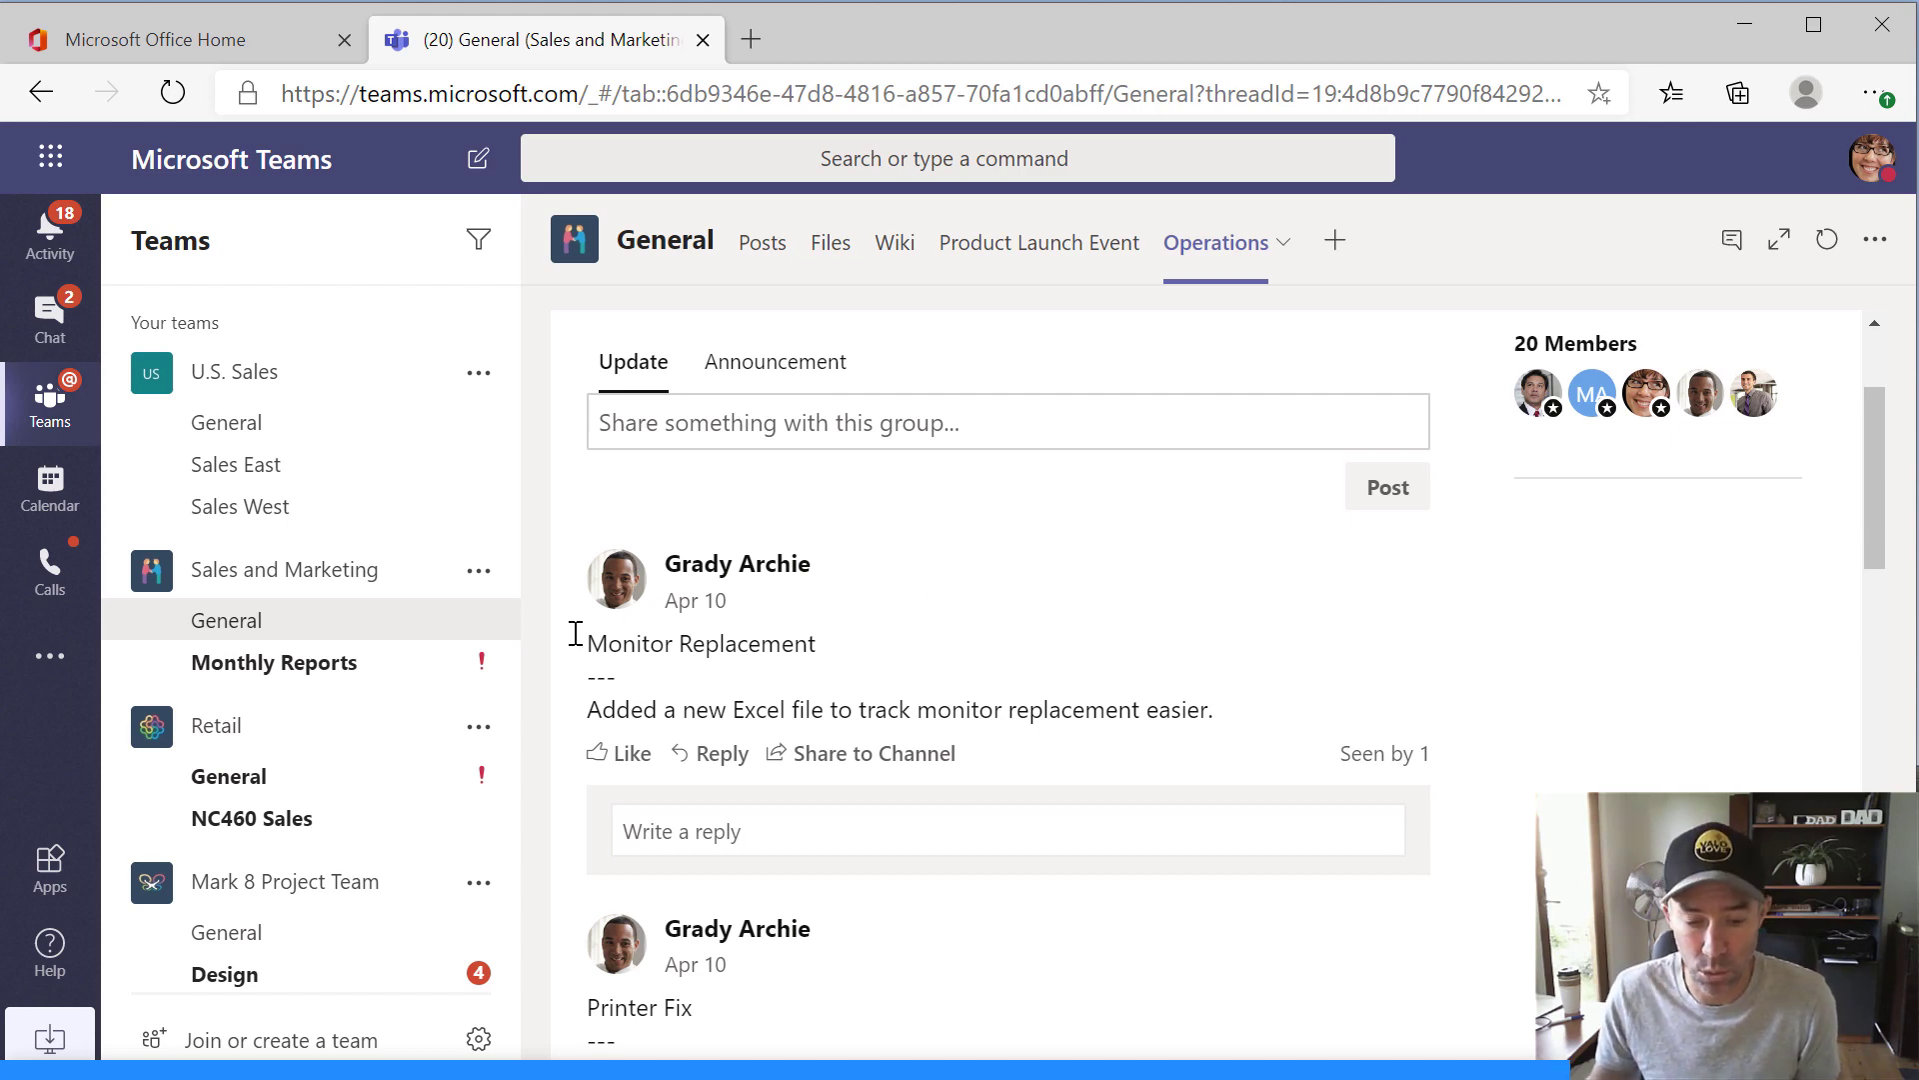
Open the installed Communities app and pin it to the app bar.
{"action": "left_click", "coordinate": [37, 646]}
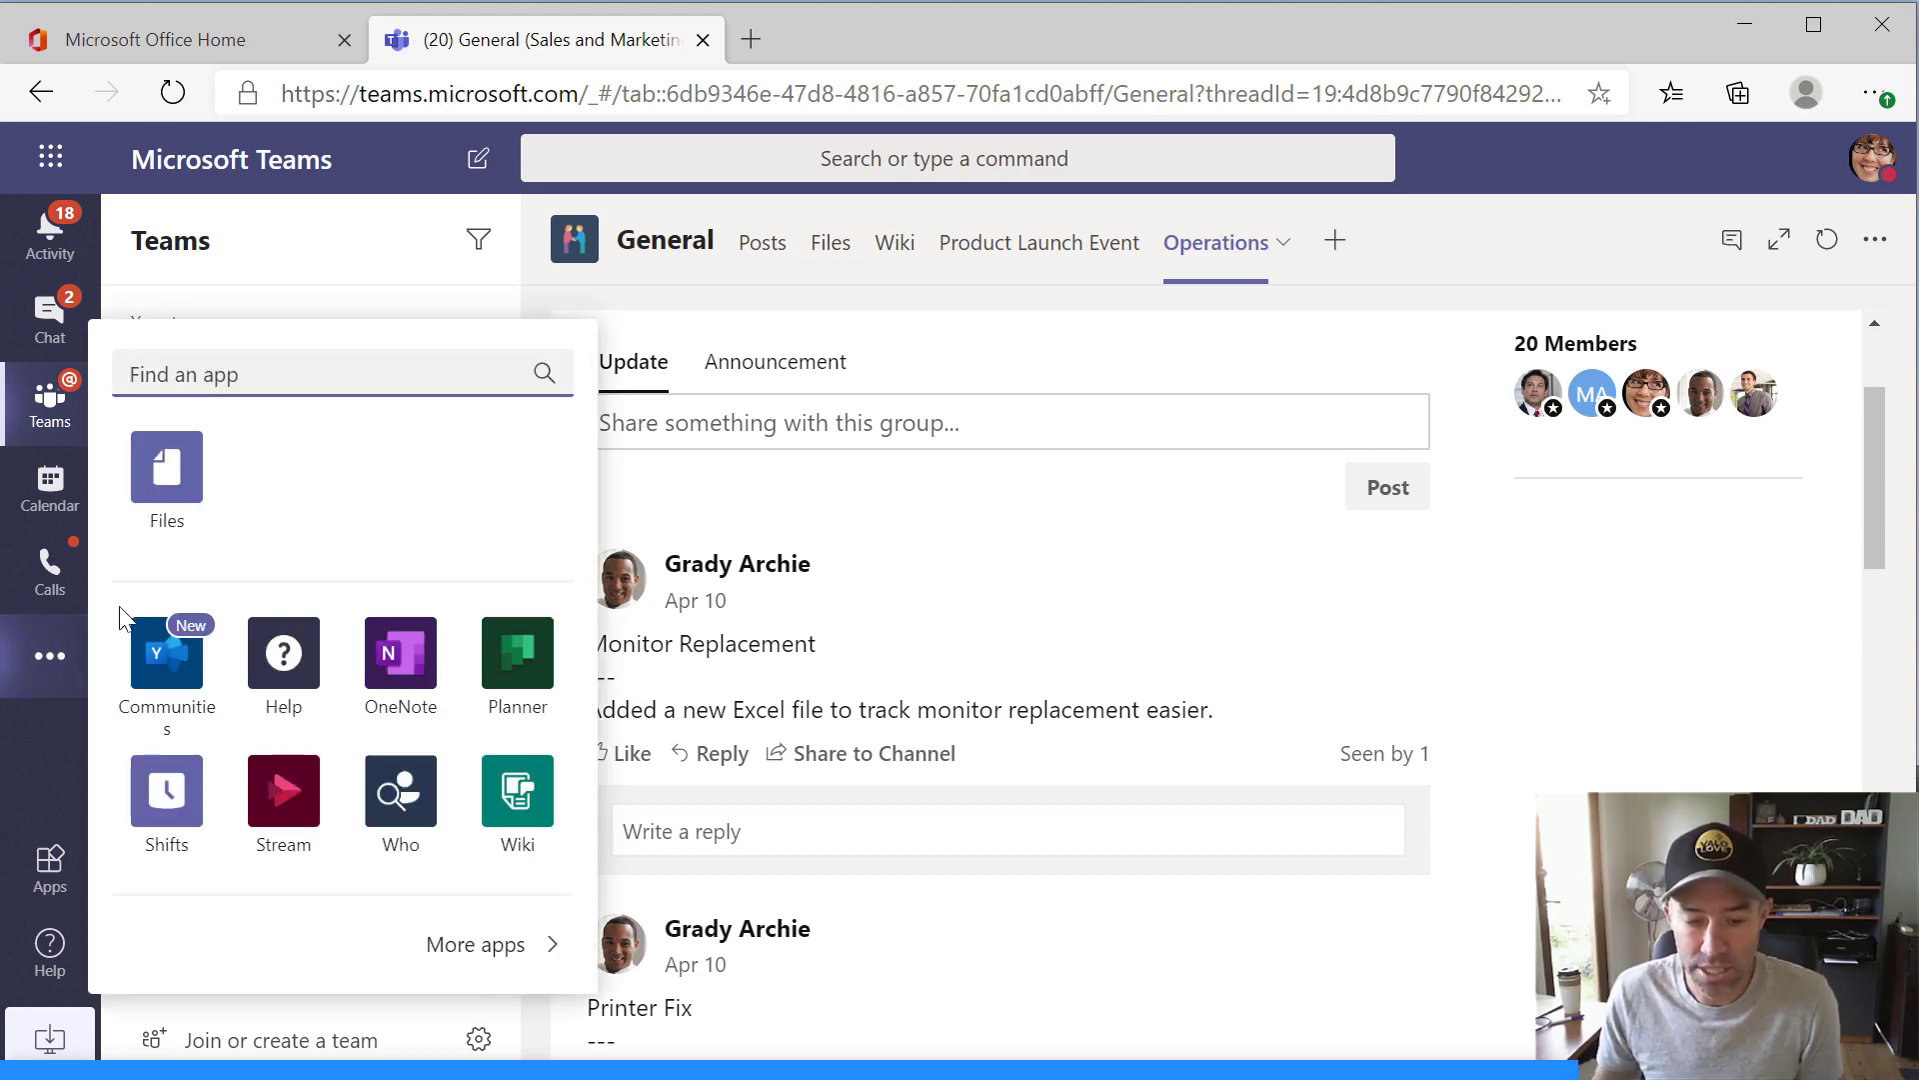
{"action": "left_click", "coordinate": [50, 710]}
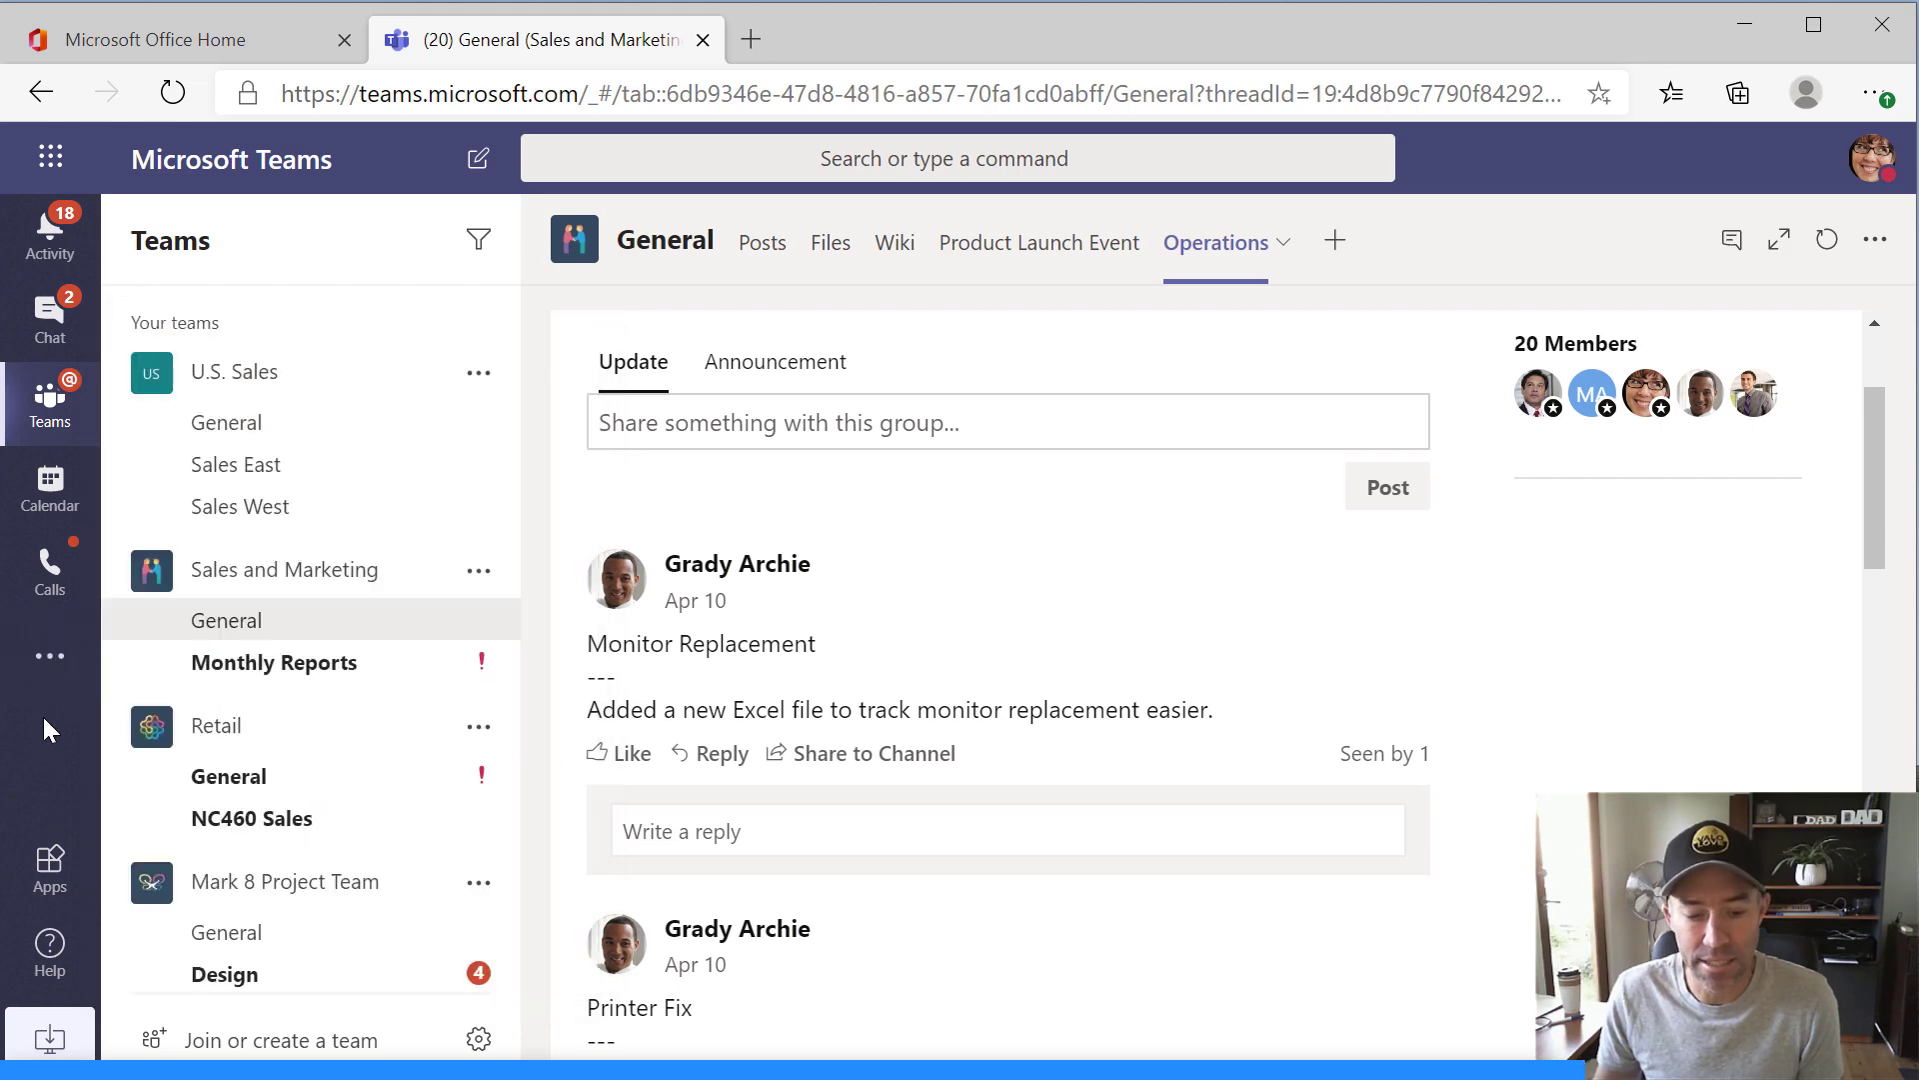
{"action": "left_click", "coordinate": [52, 664]}
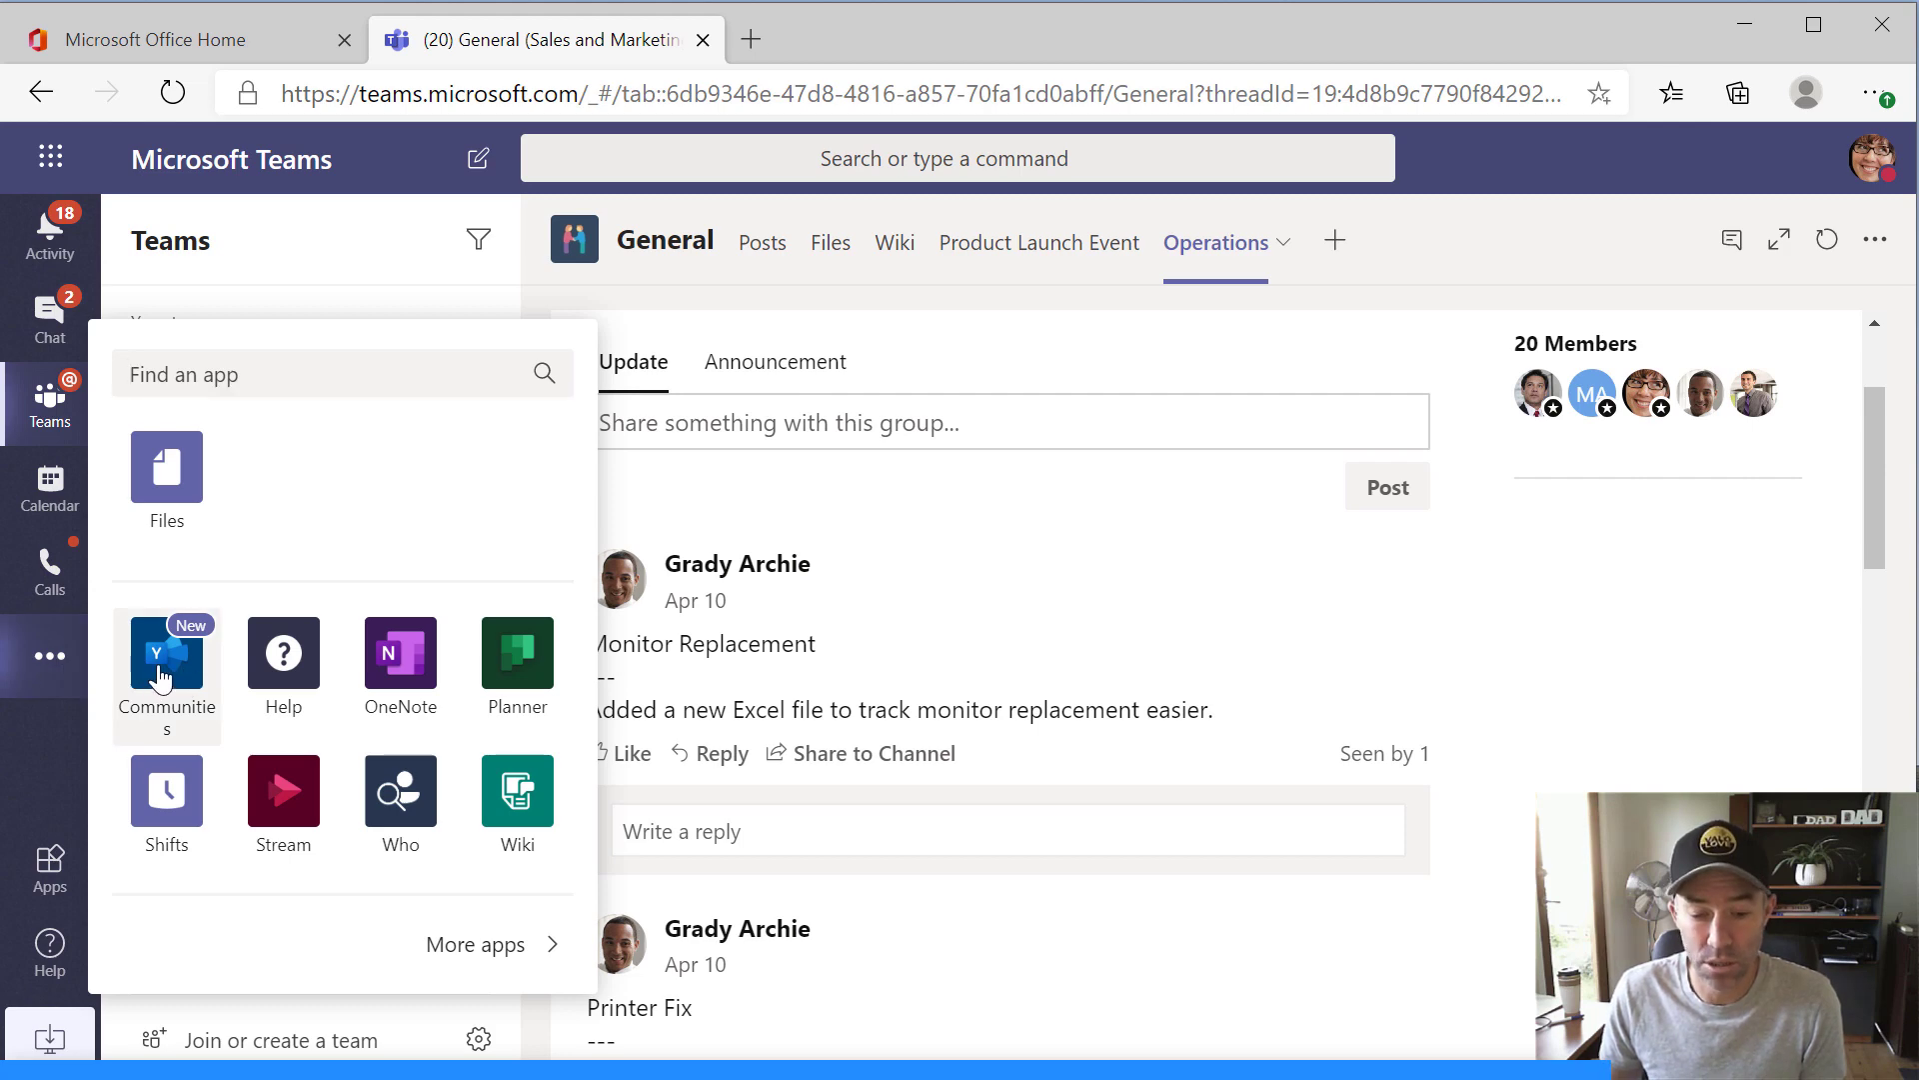
{"action": "left_click", "coordinate": [155, 677]}
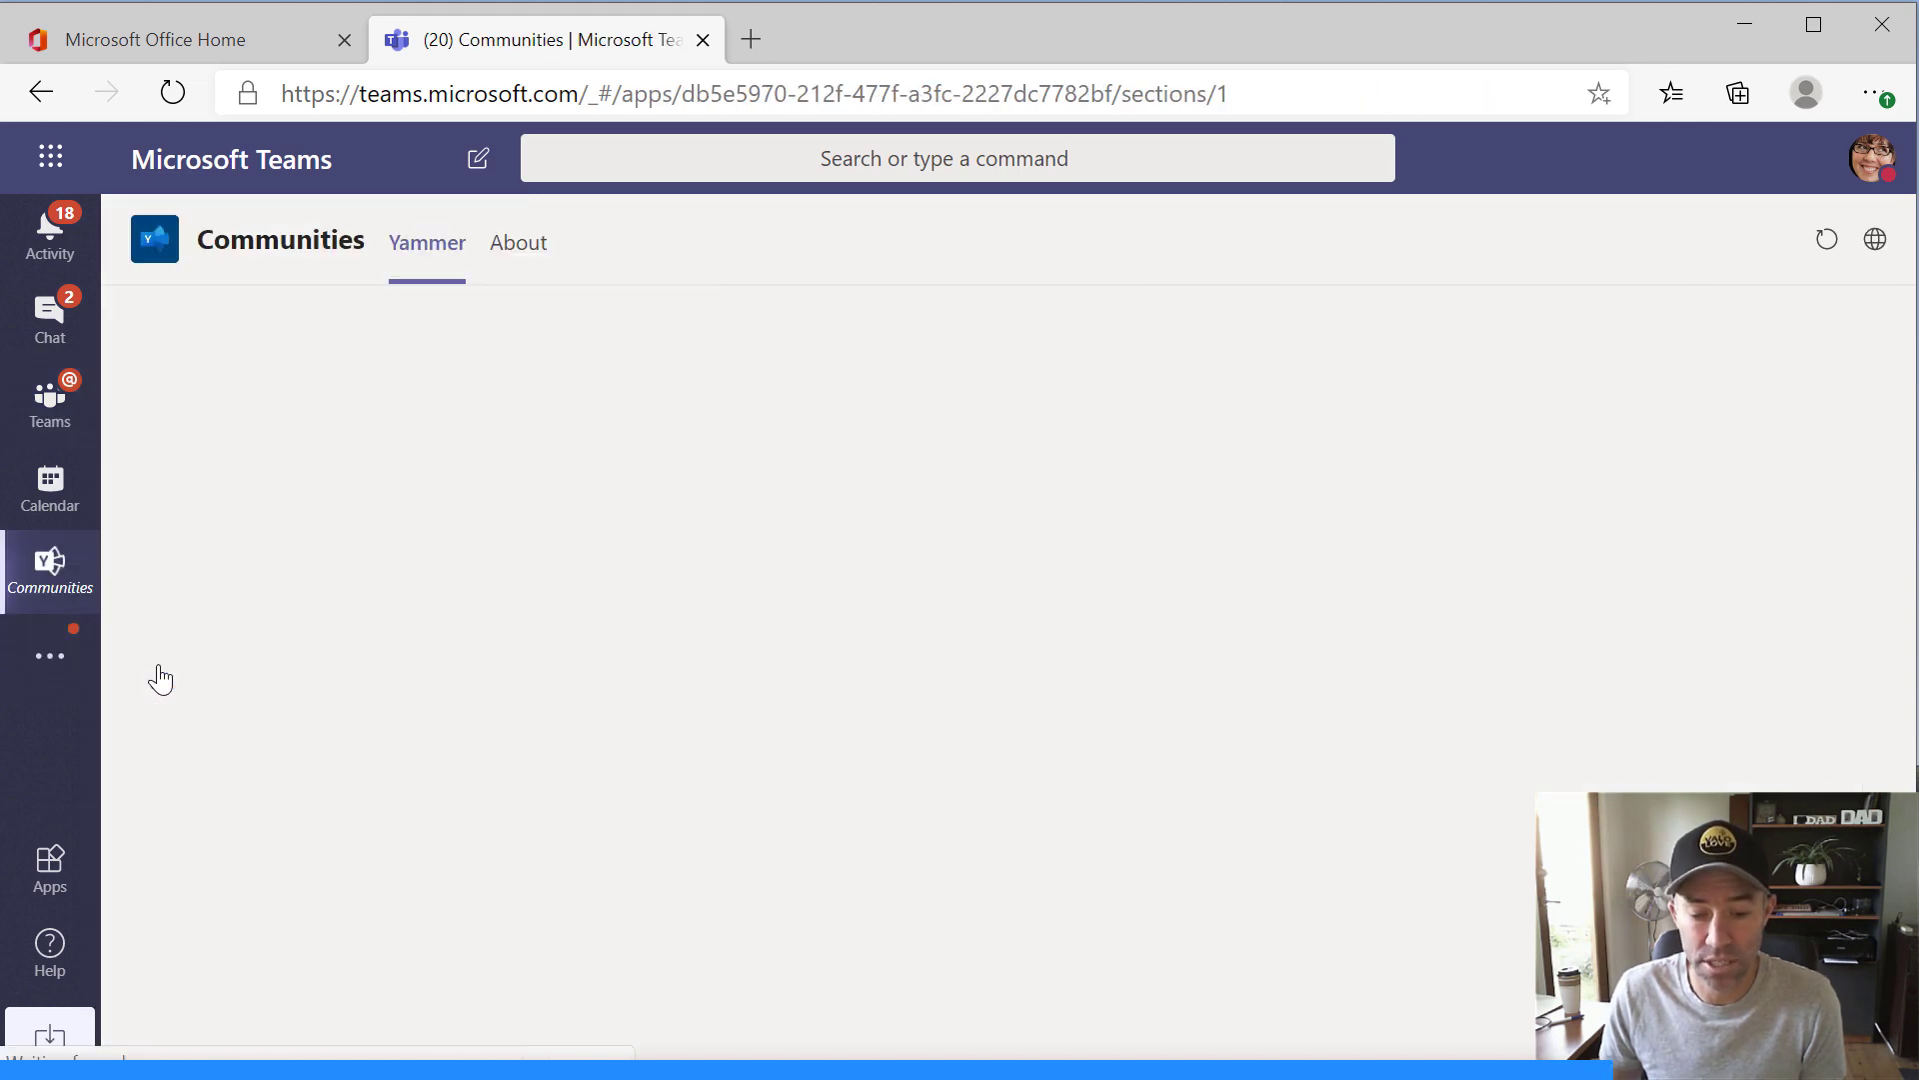
{"action": "right_click", "coordinate": [60, 590]}
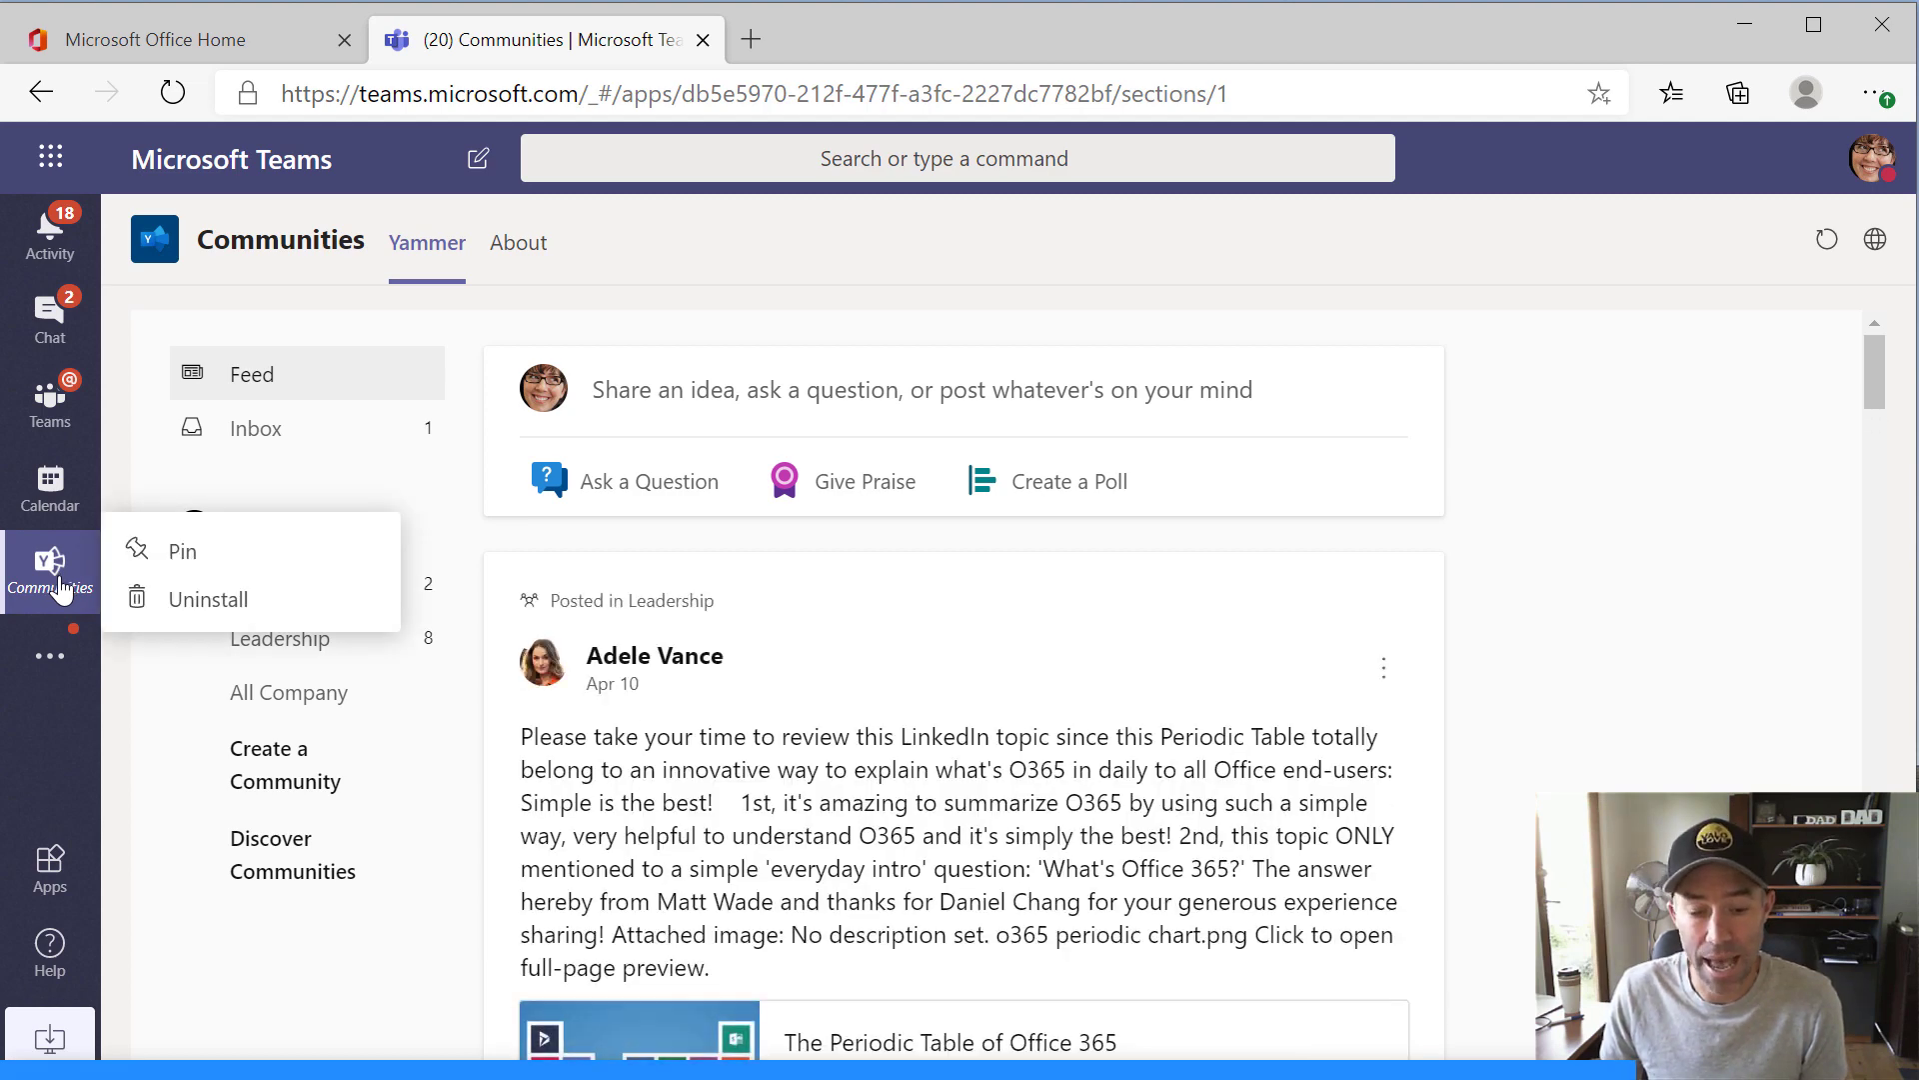
{"action": "left_click", "coordinate": [182, 551]}
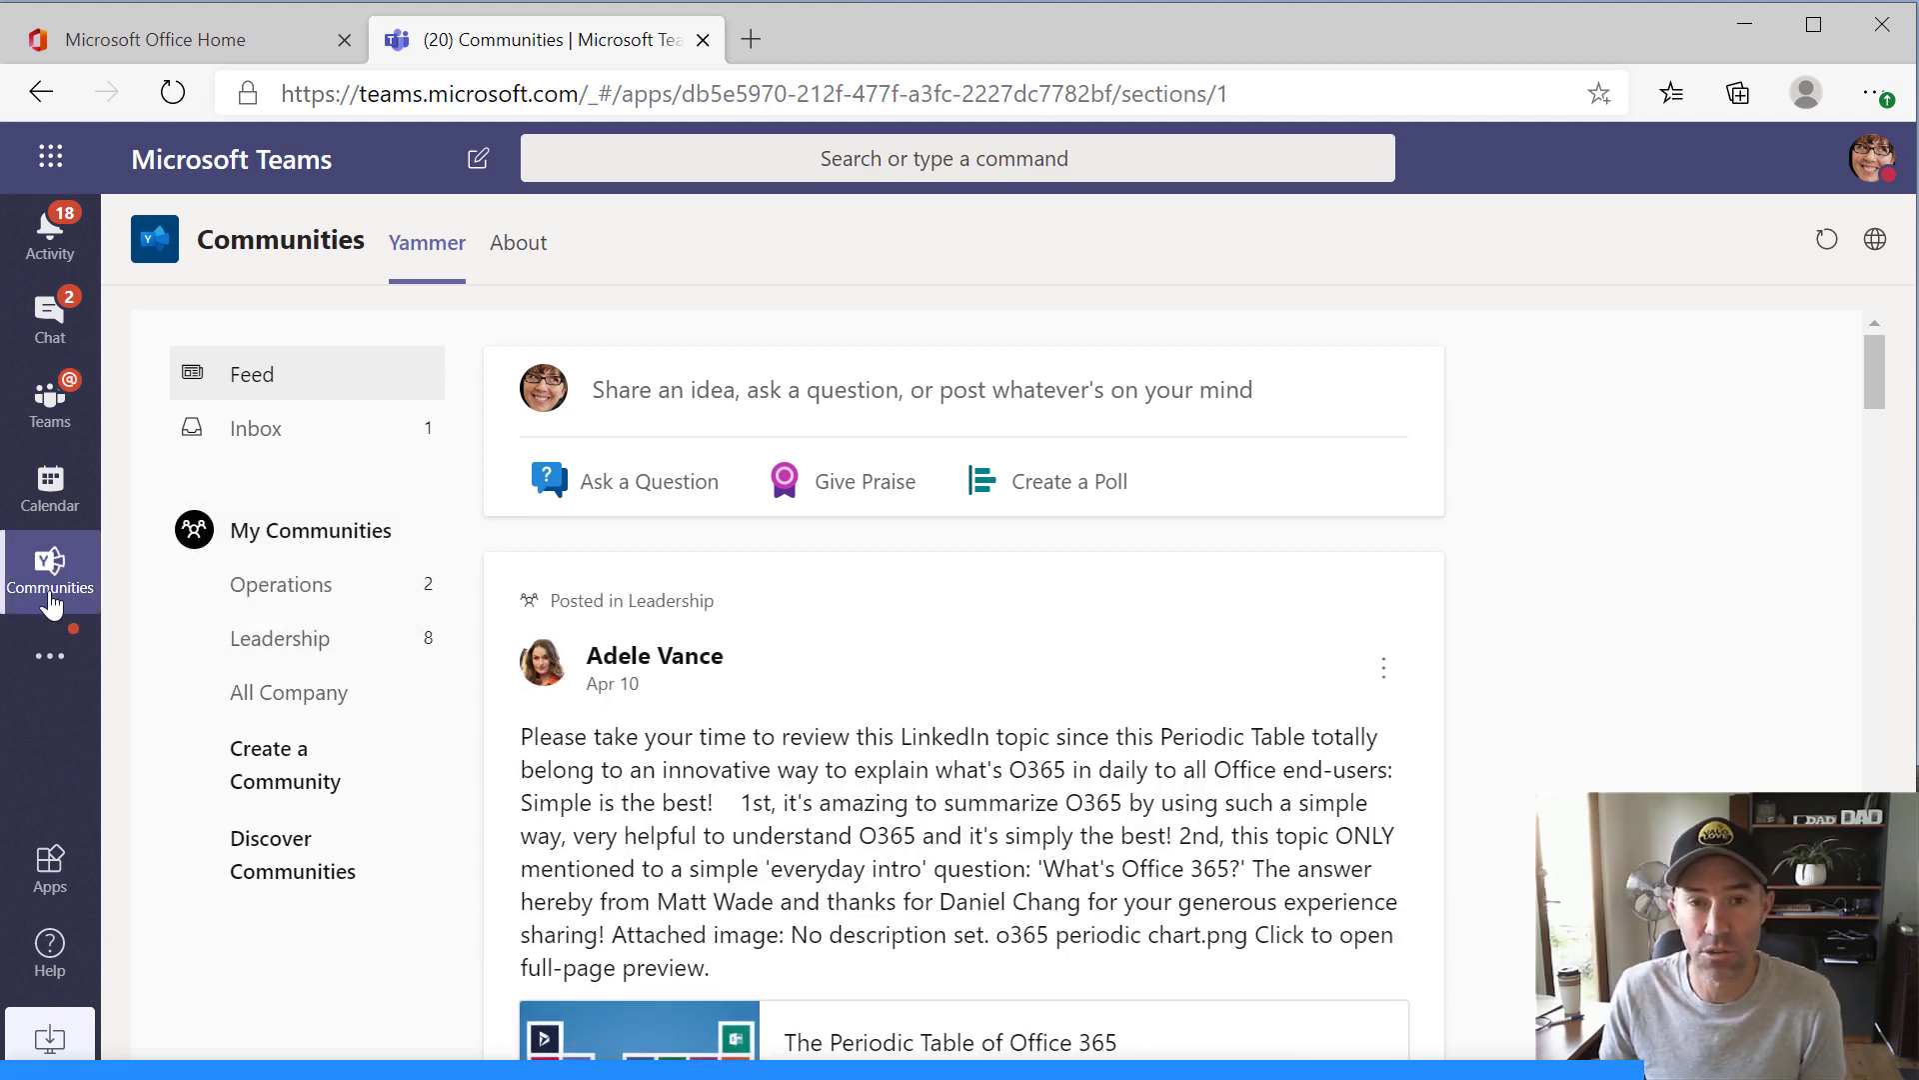